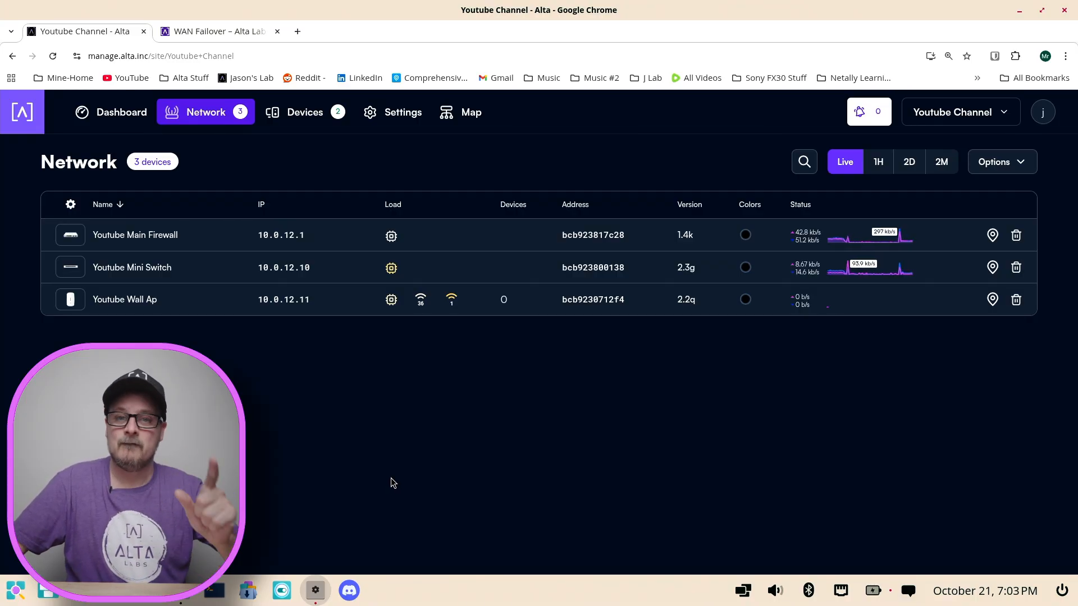
# Step: Open the Youtube Main Firewall's ports, change the WAN2 port's mode to Standard, and save it
pyautogui.click(320, 235)
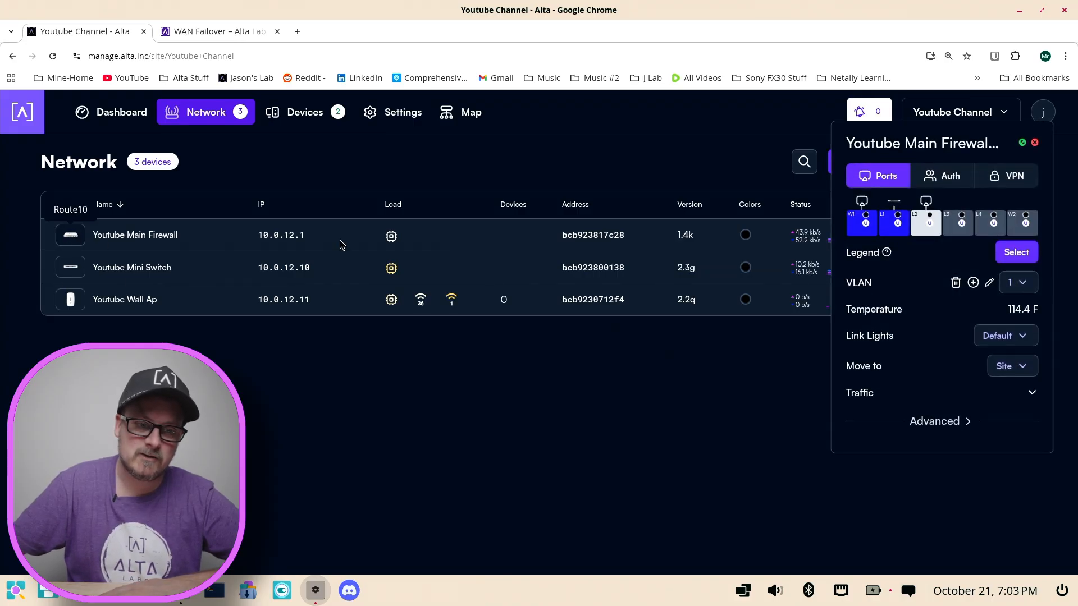
pyautogui.moveTo(957, 136); pyautogui.dragTo(652, 177)
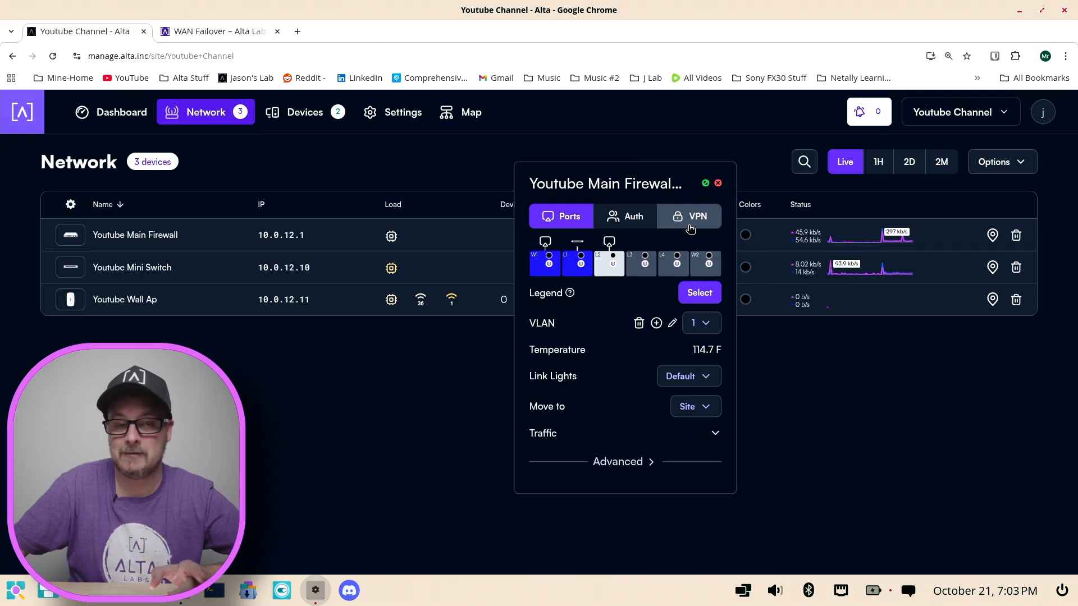
pyautogui.click(627, 268)
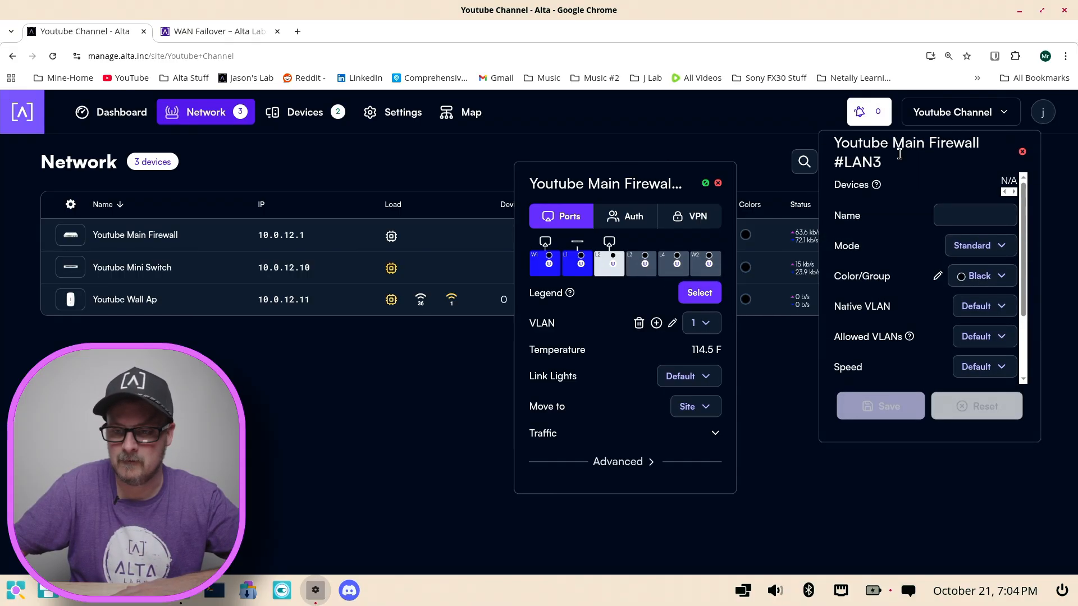
pyautogui.click(1023, 151)
pyautogui.click(712, 261)
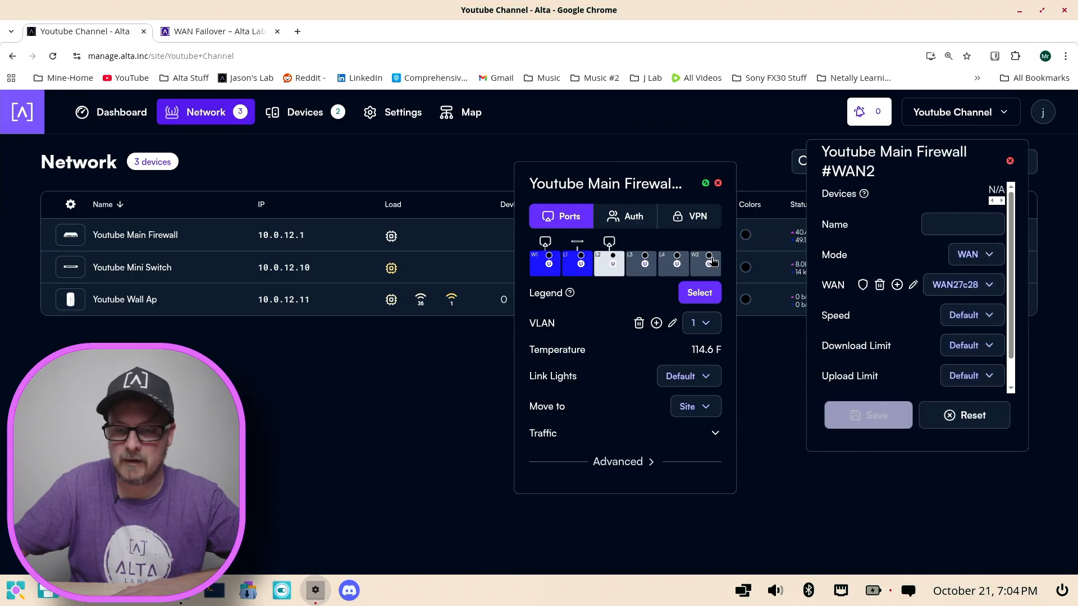
pyautogui.click(977, 254)
pyautogui.click(911, 285)
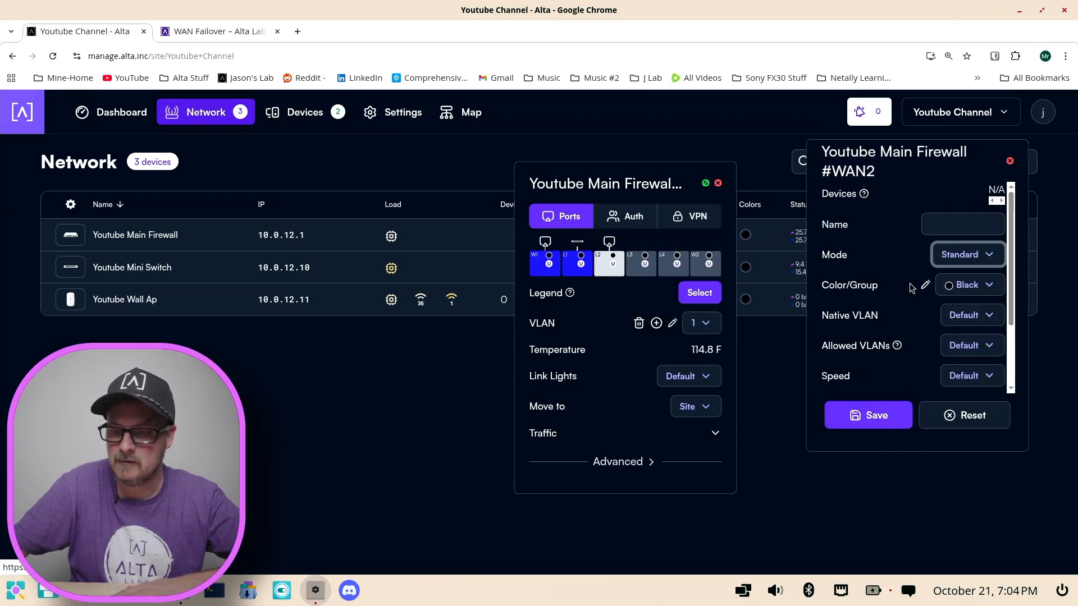
pyautogui.click(864, 413)
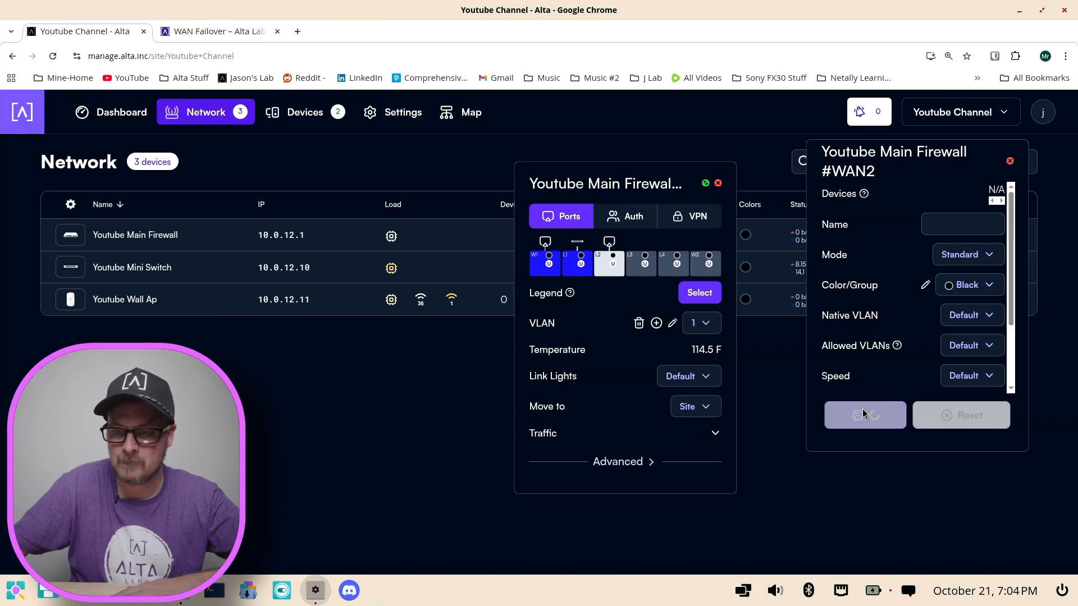
pyautogui.click(1010, 161)
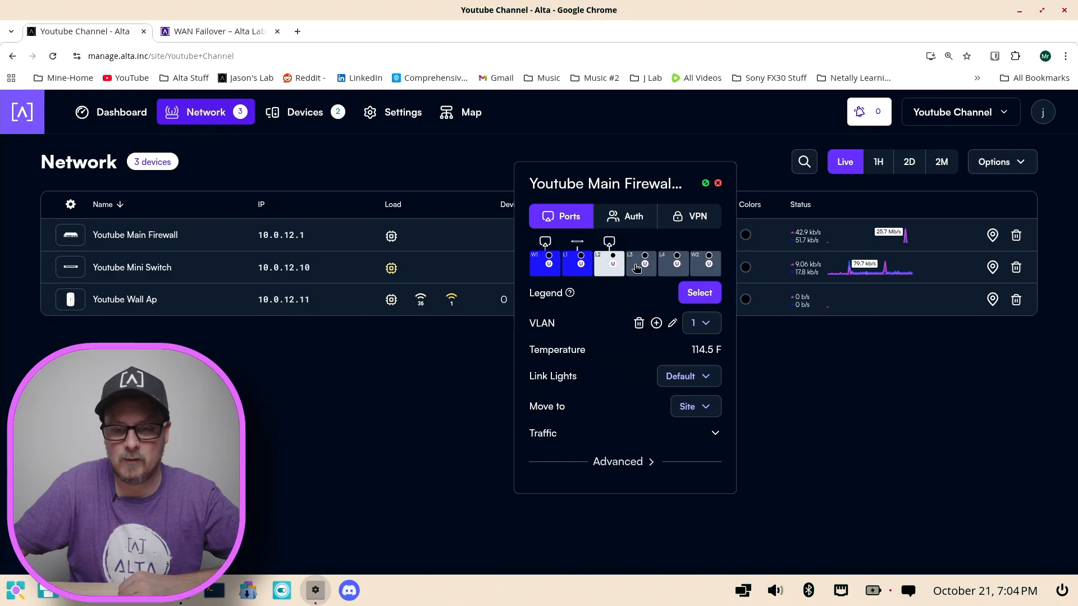
# Step: Name the firewall's LAN3 port Fail Over, set its mode to WAN, and save the port
pyautogui.click(642, 265)
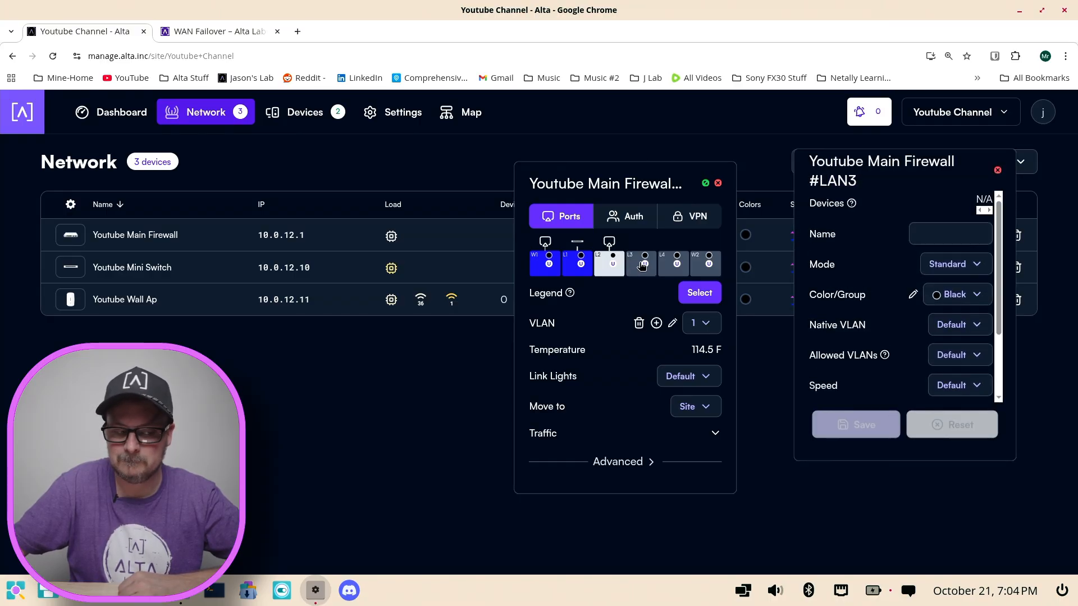
pyautogui.click(947, 238)
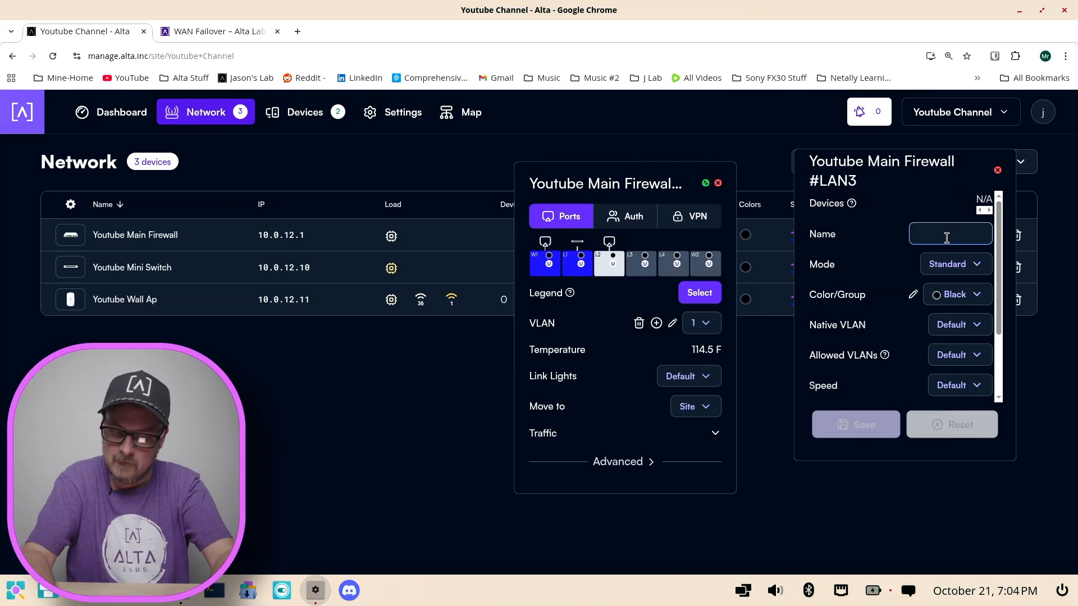
pyautogui.write('Fail')
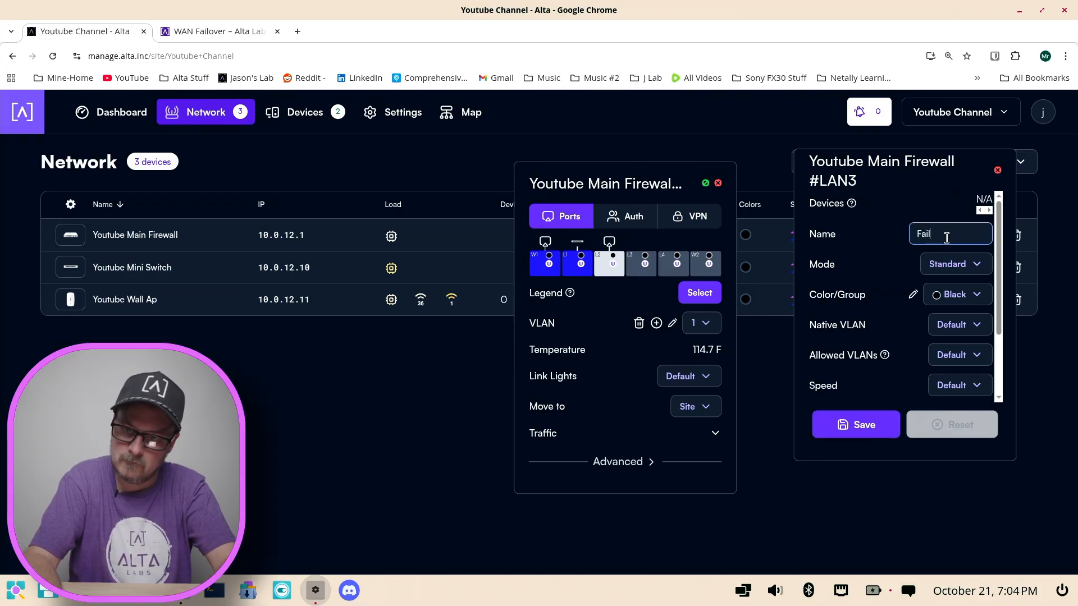
pyautogui.press('BackSpace')
pyautogui.press('BackSpace')
pyautogui.press('BackSpace')
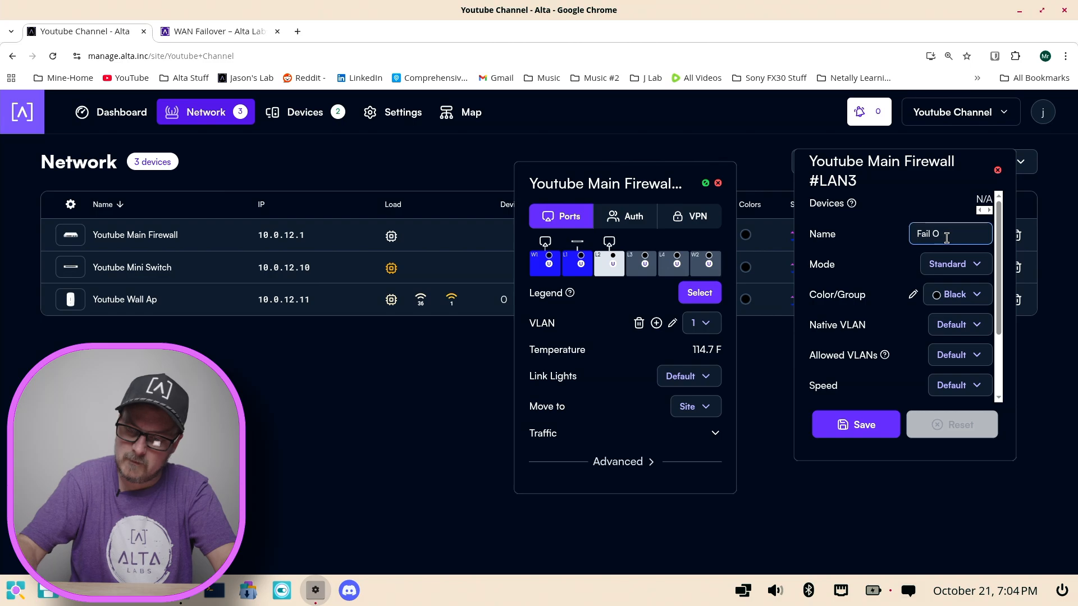
pyautogui.write('Over')
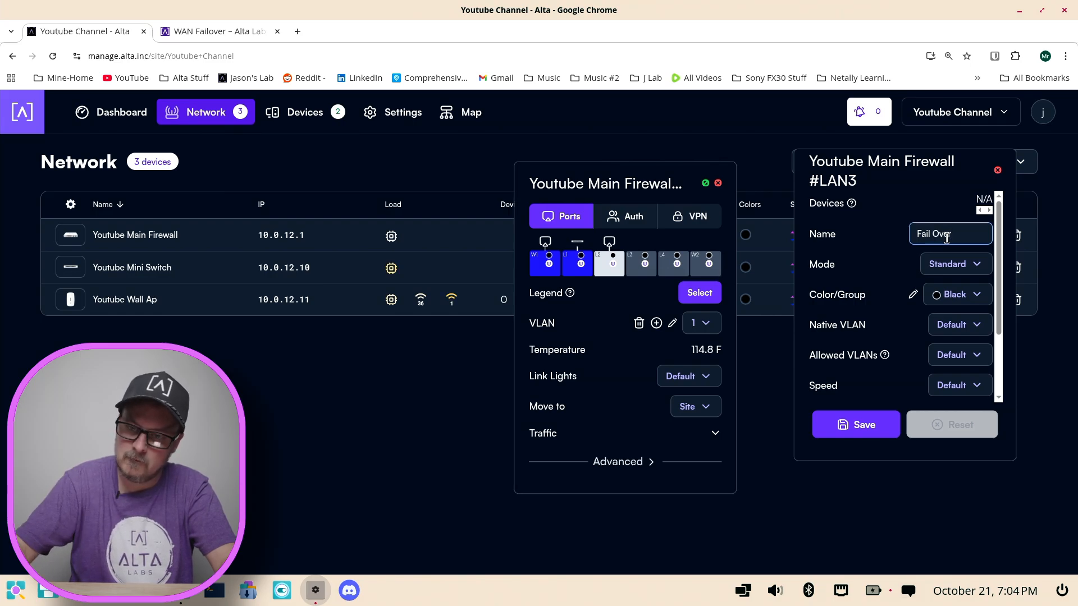
pyautogui.click(948, 262)
pyautogui.click(864, 318)
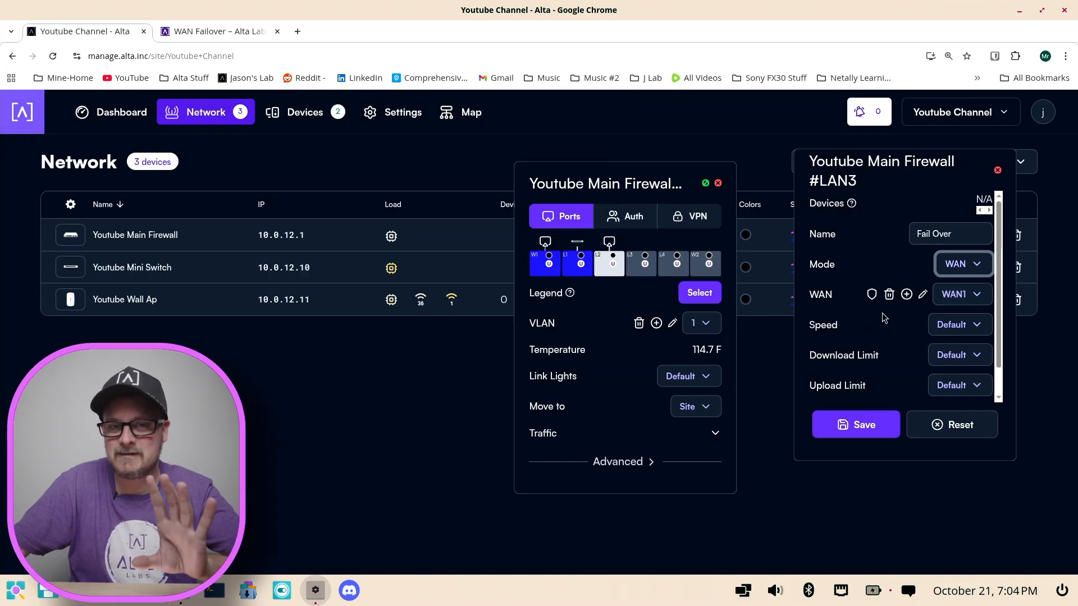
pyautogui.scroll(-1, 897, 383)
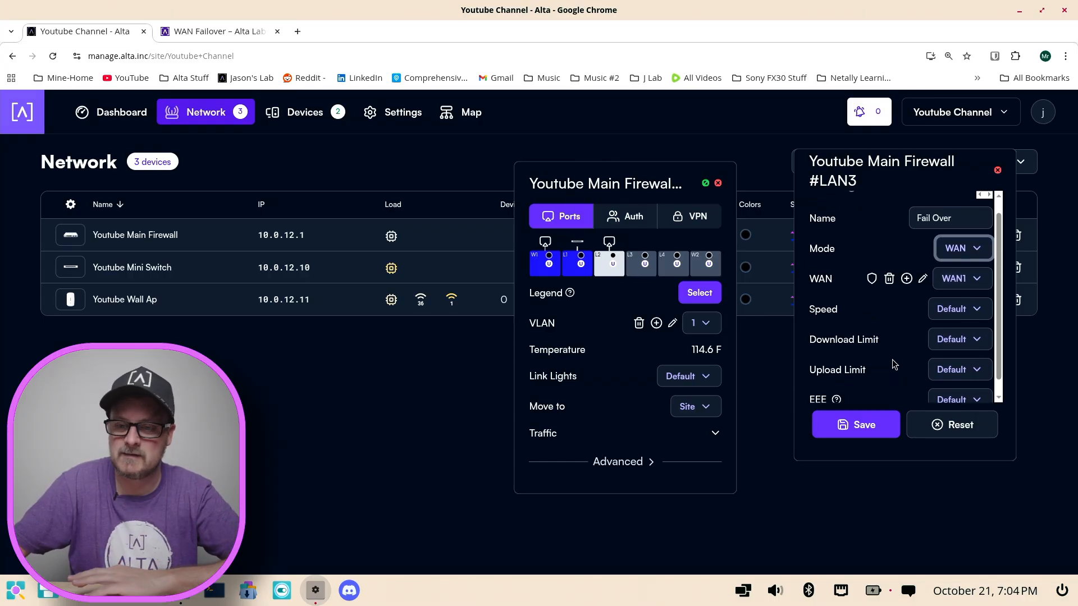
pyautogui.click(862, 426)
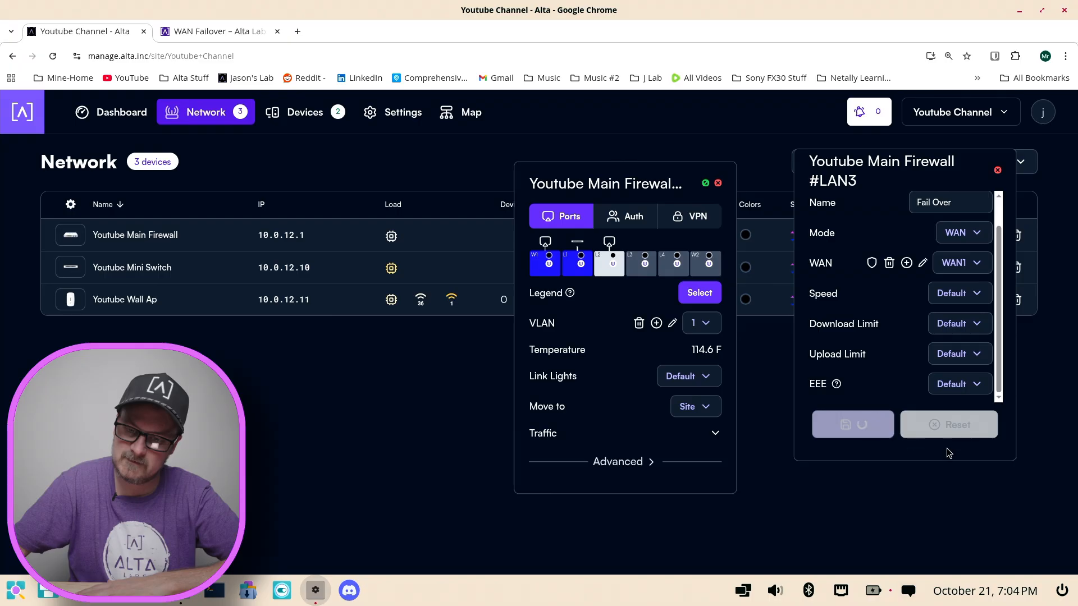
# Step: Open the WAN1 configuration assigned to the LAN3 port and enter Wan Failover as its note
pyautogui.scroll(1, 842, 283)
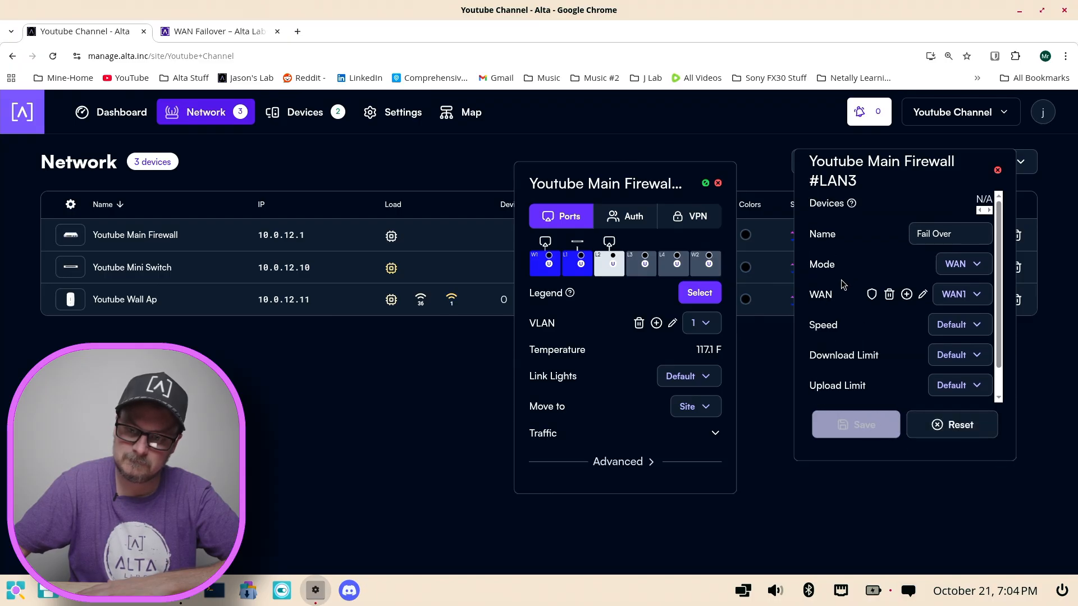
pyautogui.click(923, 295)
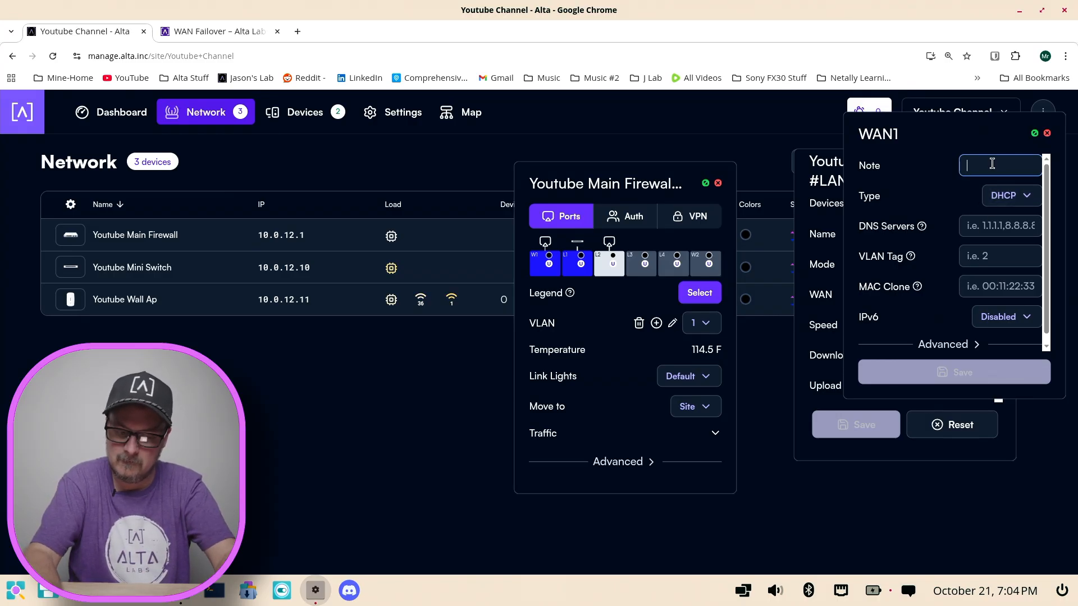
pyautogui.write('Wan Failover')
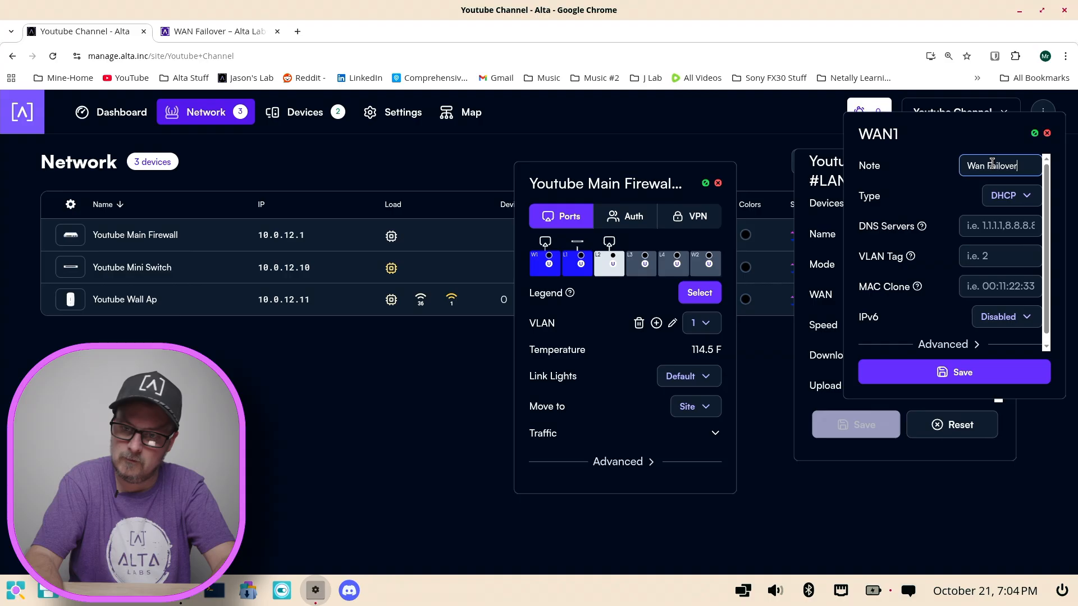
pyautogui.click(988, 229)
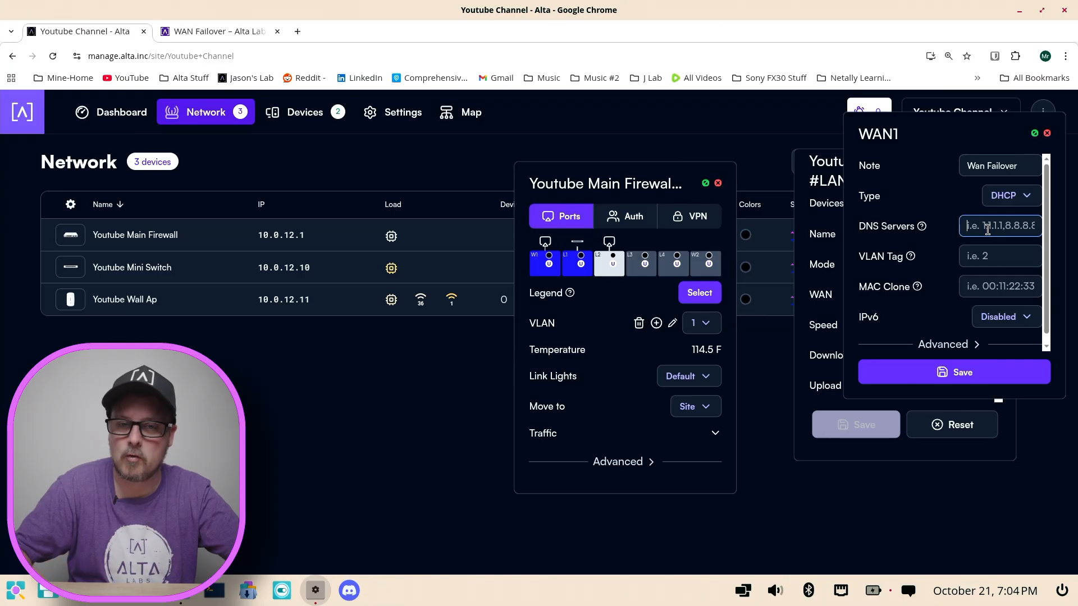
# Step: Open the WAN17c28 configuration of the firewall's WAN1 port, set its DNS server to 9.9.9.11, save, and close it
pyautogui.click(680, 180)
pyautogui.click(531, 261)
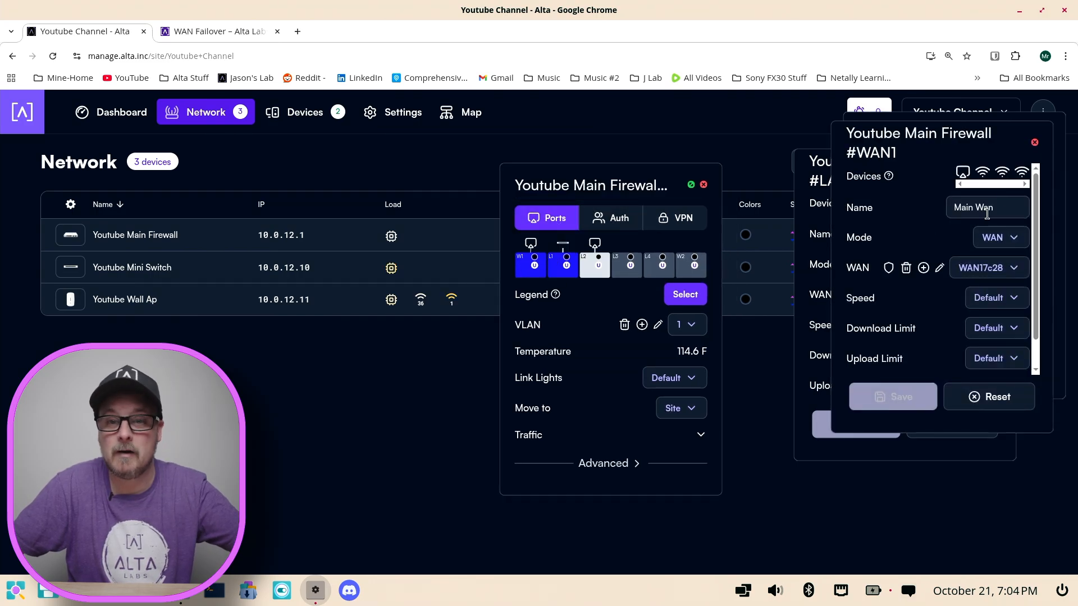
pyautogui.moveTo(1000, 137); pyautogui.dragTo(324, 182)
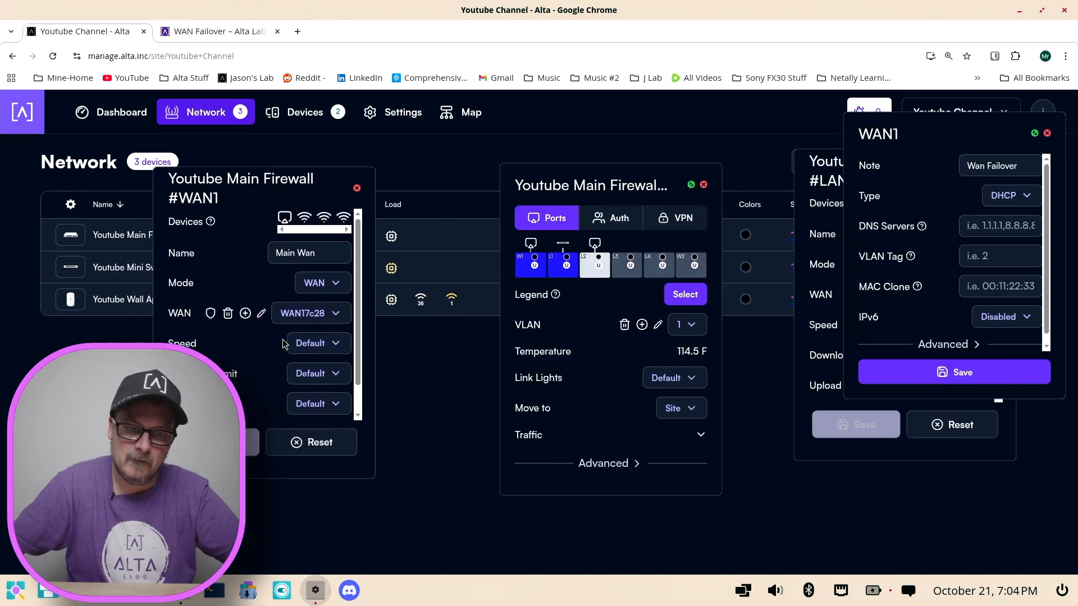
pyautogui.click(261, 313)
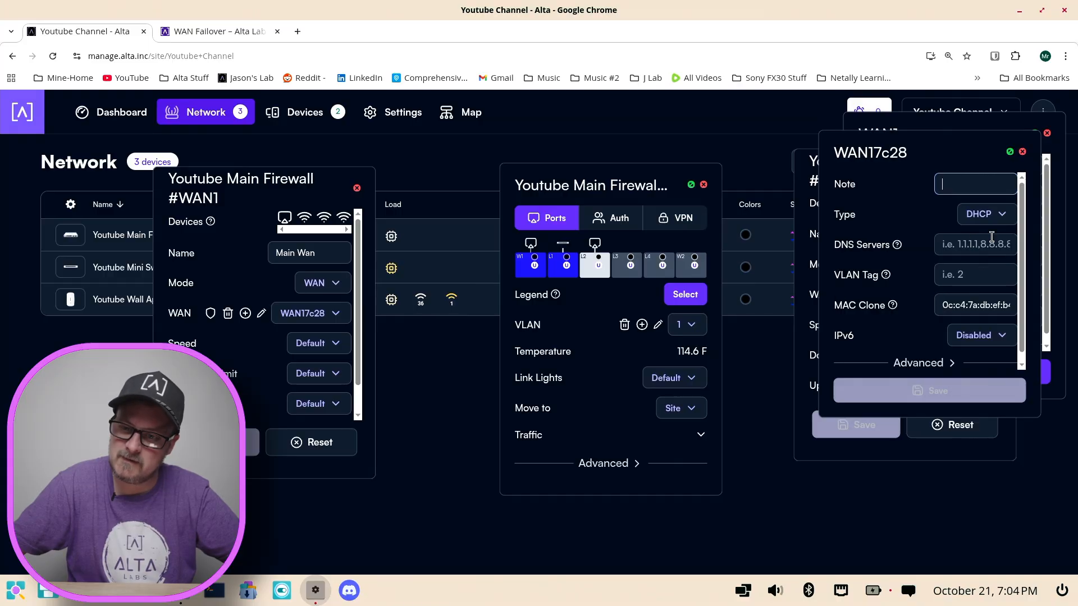
pyautogui.moveTo(968, 159); pyautogui.dragTo(536, 198)
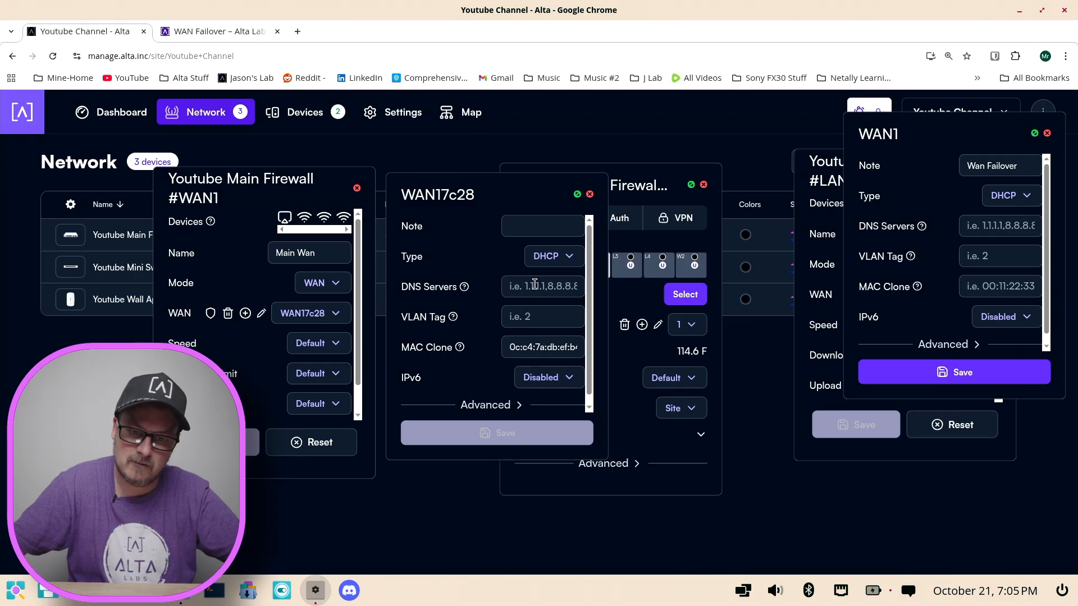
pyautogui.click(535, 287)
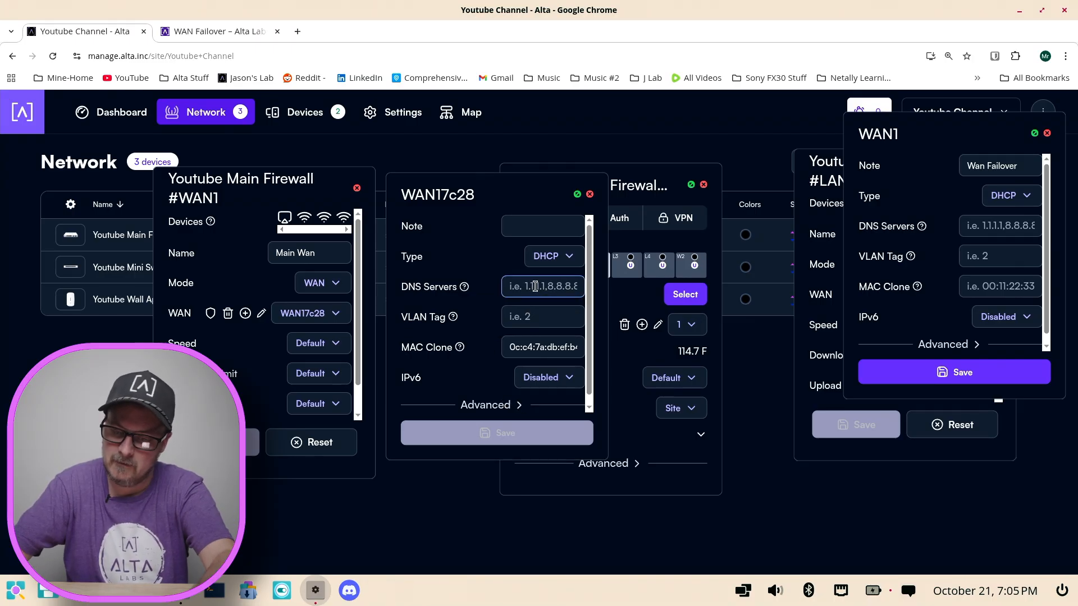
pyautogui.write('9.9.9.')
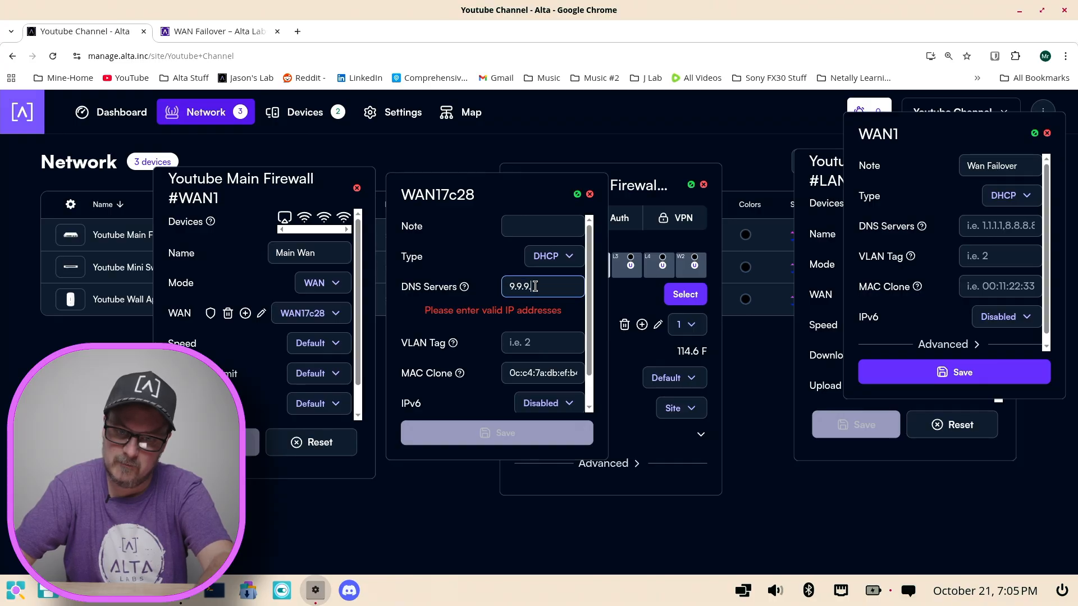
pyautogui.write('9')
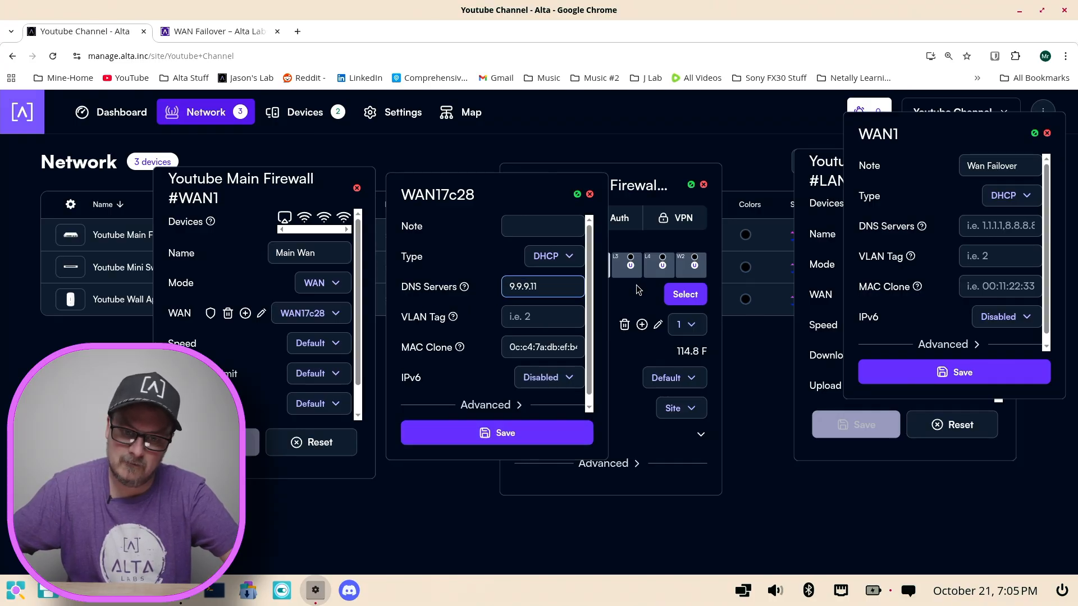
pyautogui.click(500, 435)
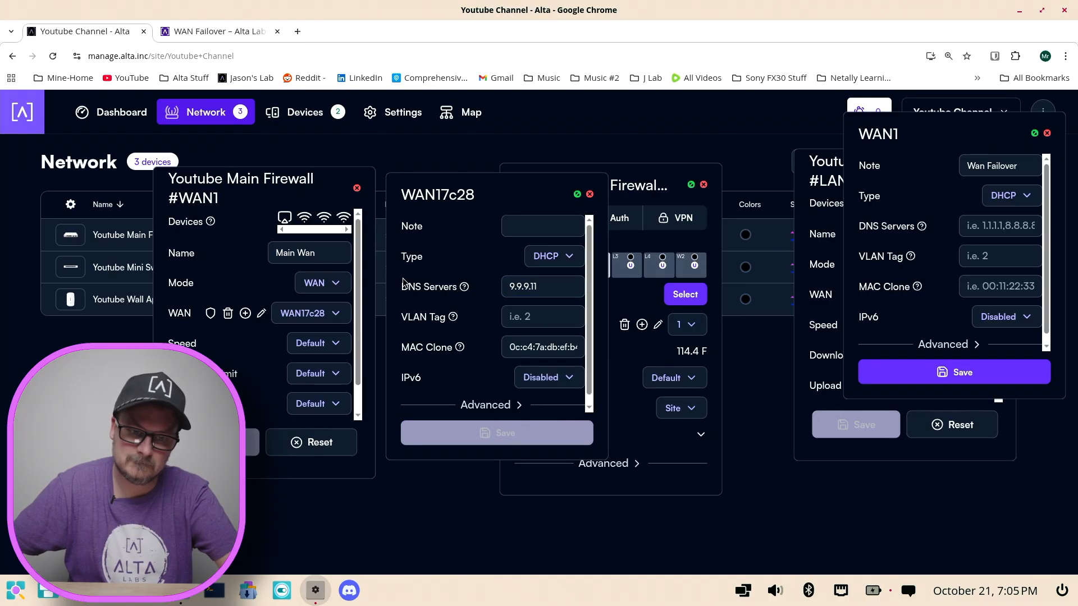
pyautogui.click(589, 195)
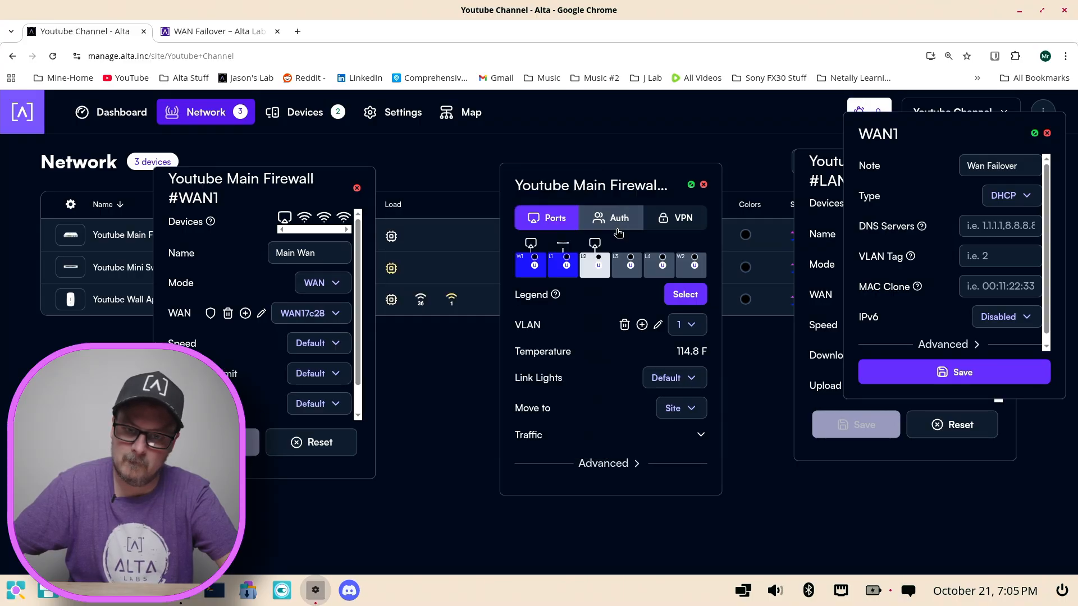
# Step: Set the DNS server of the Wan Failover configuration to 9.9.9.9 and save it
pyautogui.click(985, 224)
pyautogui.write('9.9')
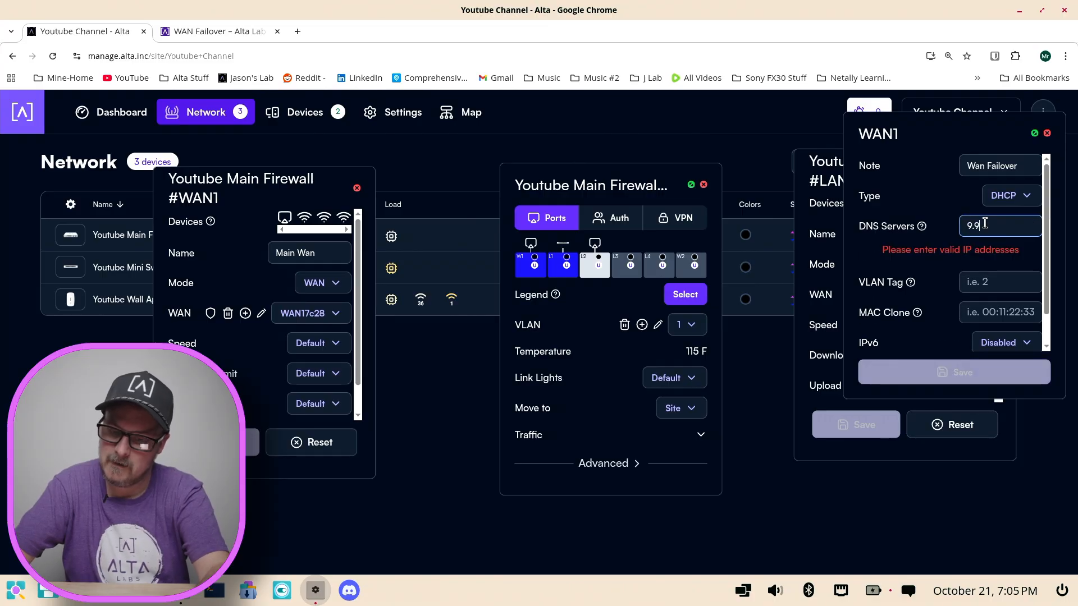
pyautogui.write('.9.9')
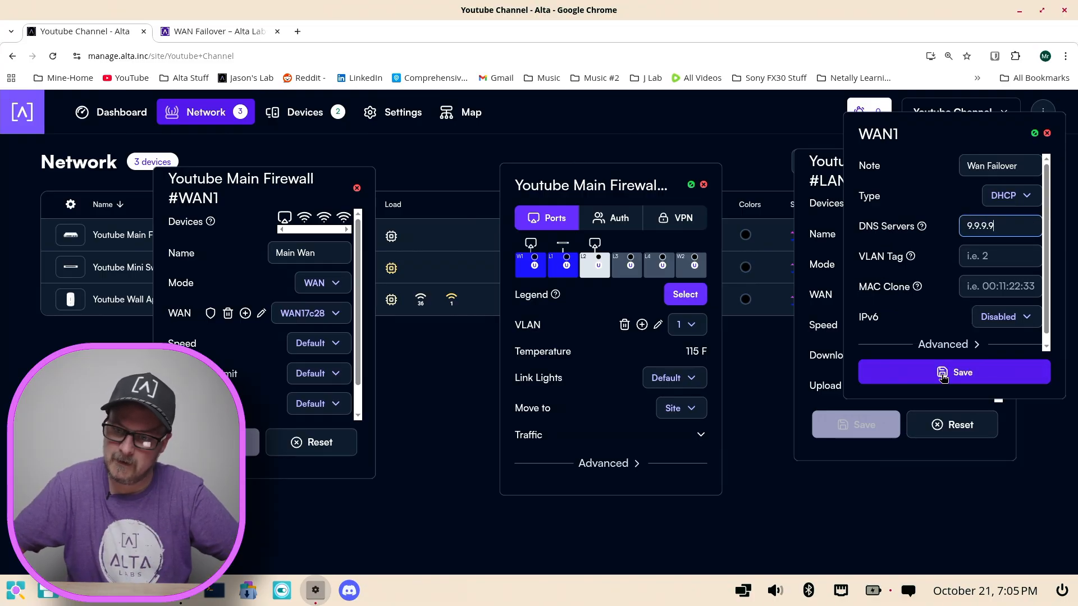
pyautogui.click(943, 373)
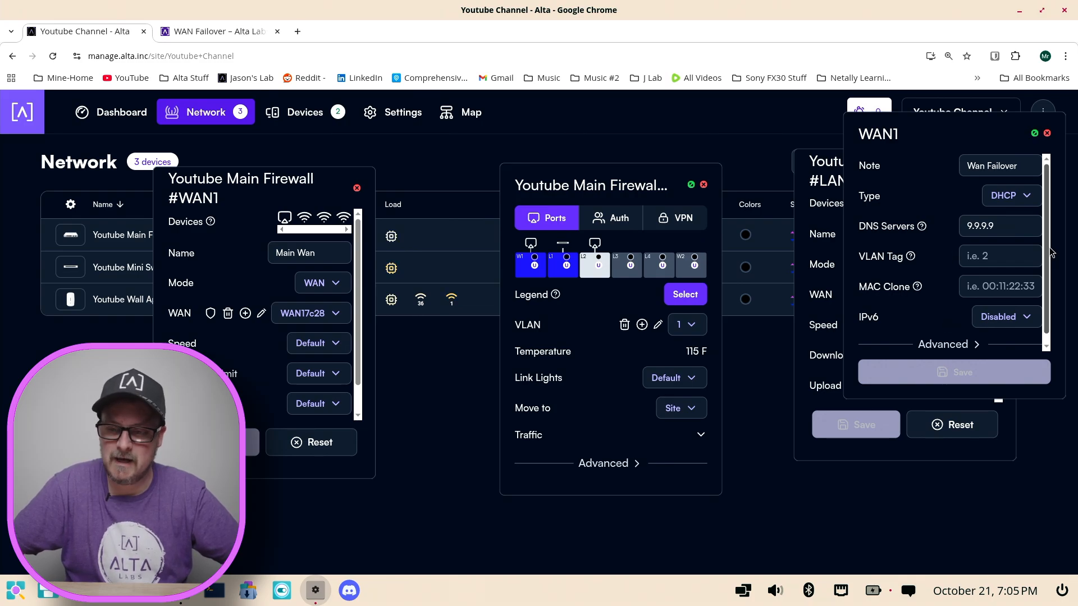
# Step: Examine the advanced settings of the Wan Failover configuration, including Metric and Monitor Type, and close it
pyautogui.click(971, 345)
pyautogui.scroll(-2, 955, 348)
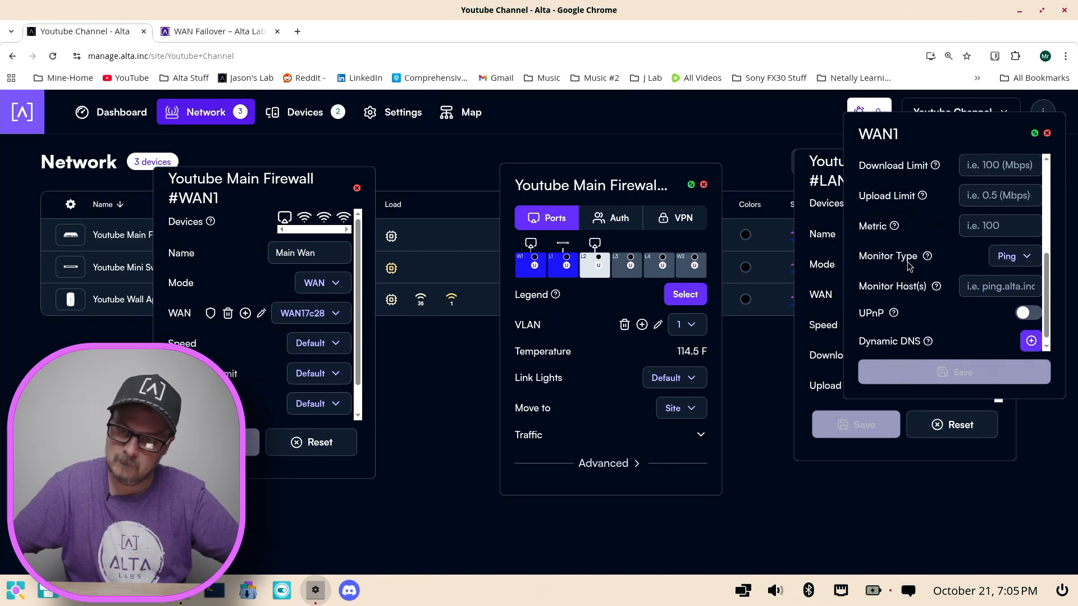
pyautogui.click(973, 225)
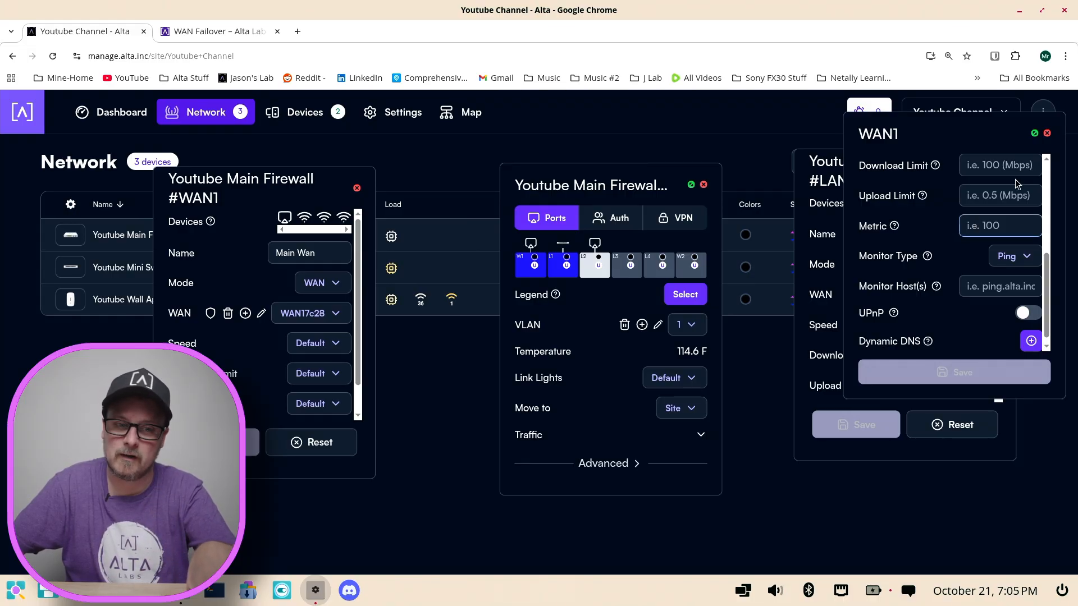
pyautogui.moveTo(1011, 135); pyautogui.dragTo(437, 274)
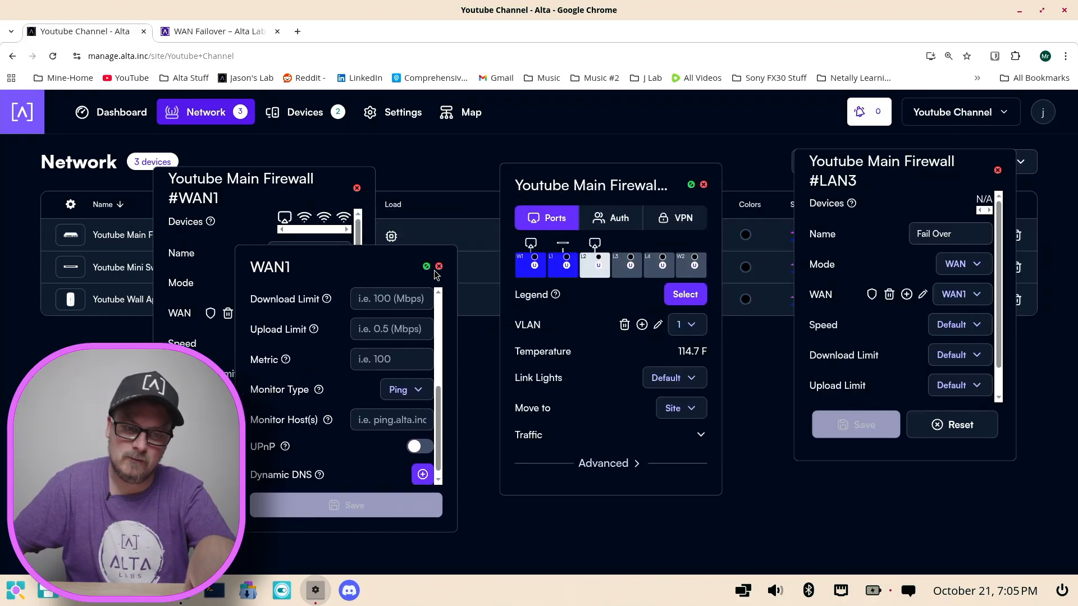
pyautogui.click(439, 266)
pyautogui.click(639, 184)
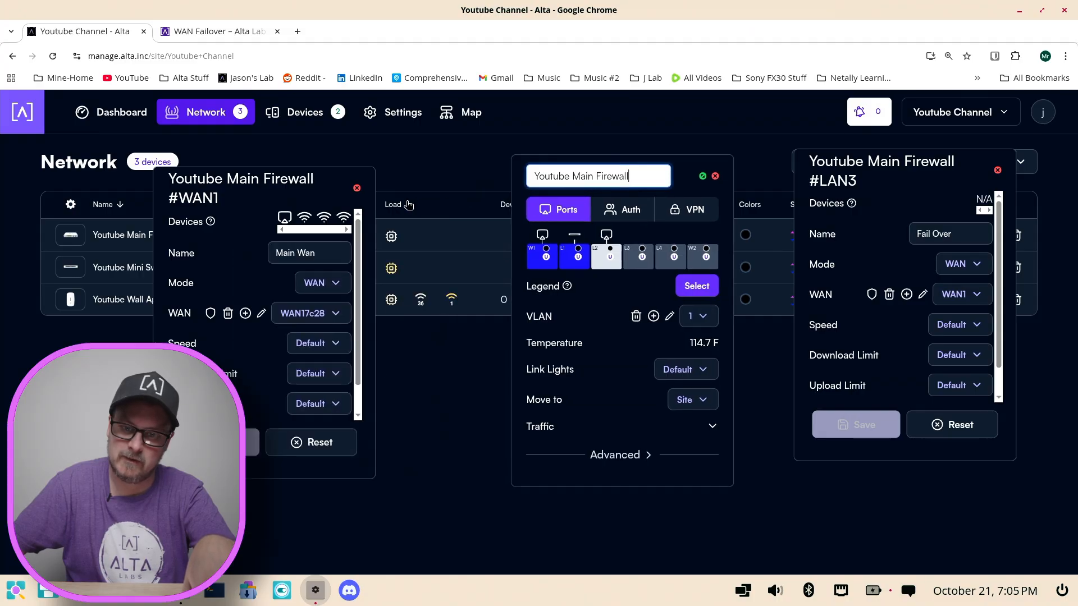
# Step: Set the Metric of the Wan Failover configuration on the LAN3 port to 2, save it, and close the LAN3 settings
pyautogui.click(357, 188)
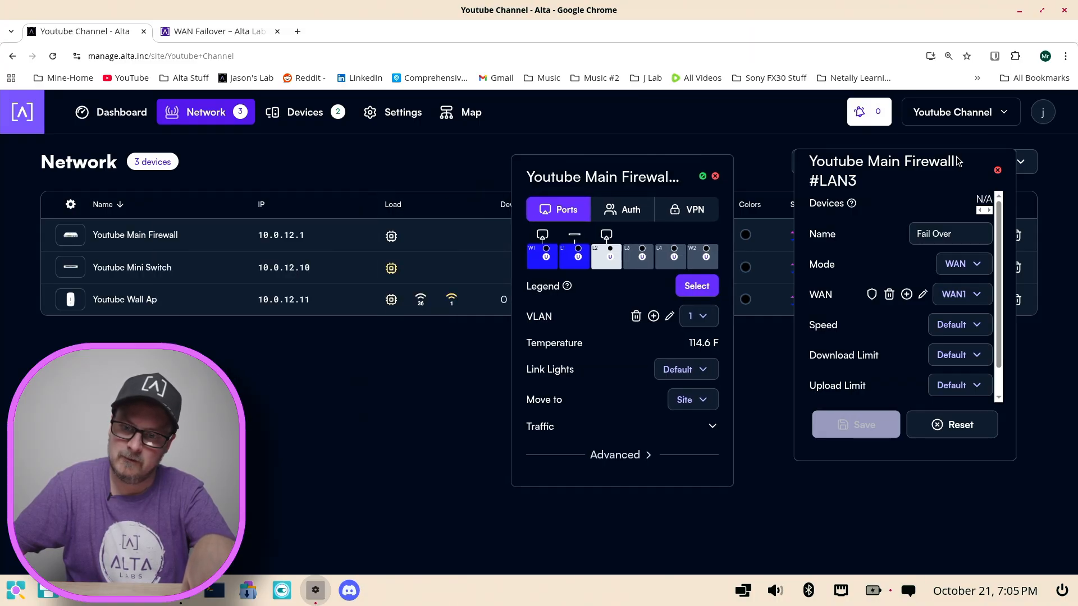
pyautogui.moveTo(927, 177); pyautogui.dragTo(911, 192)
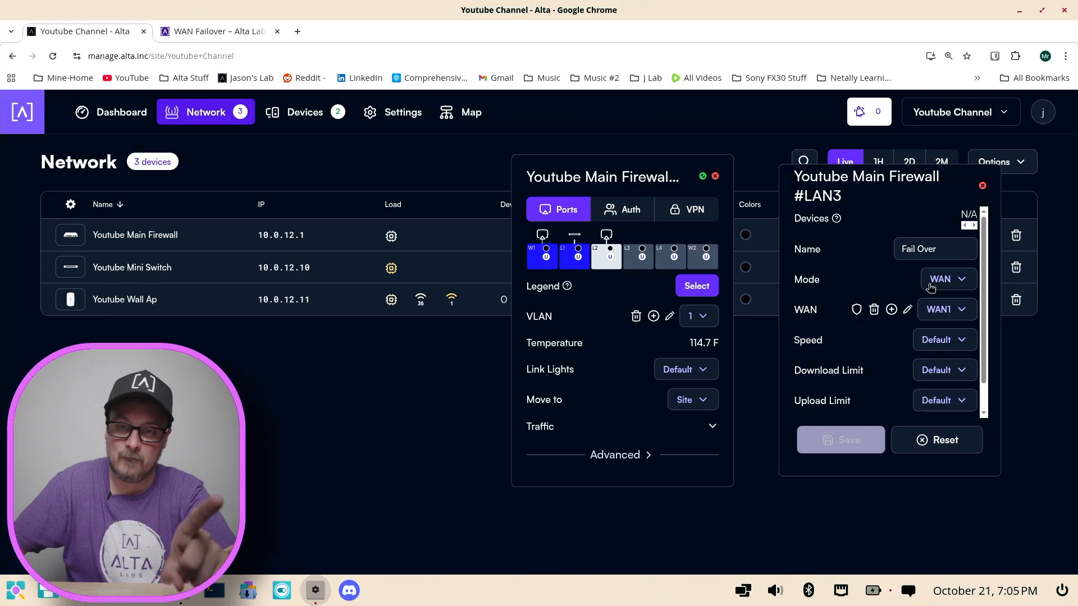
pyautogui.scroll(-1, 905, 325)
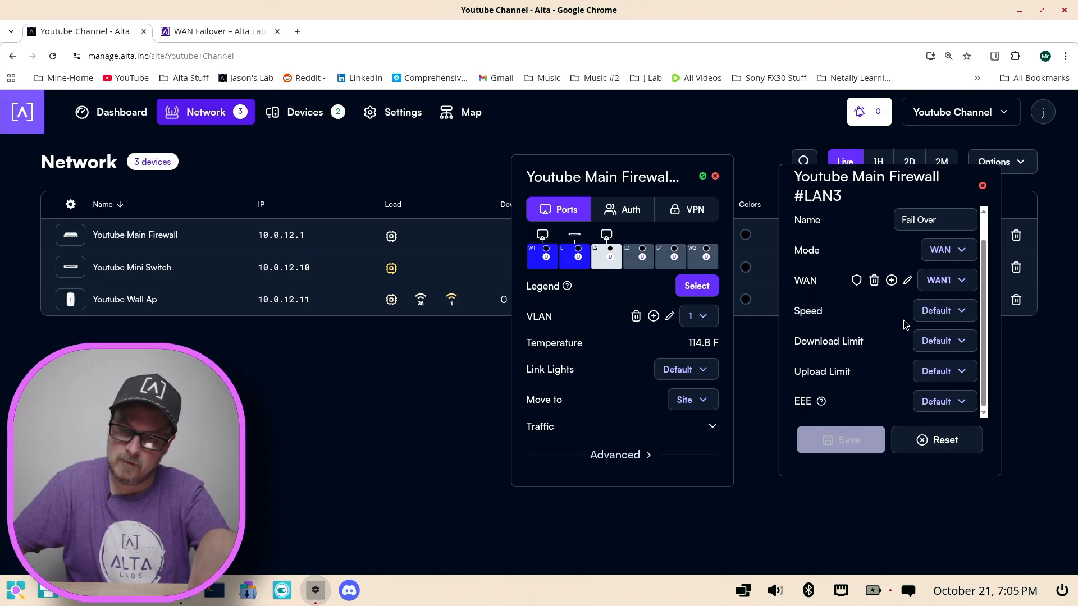
pyautogui.click(907, 280)
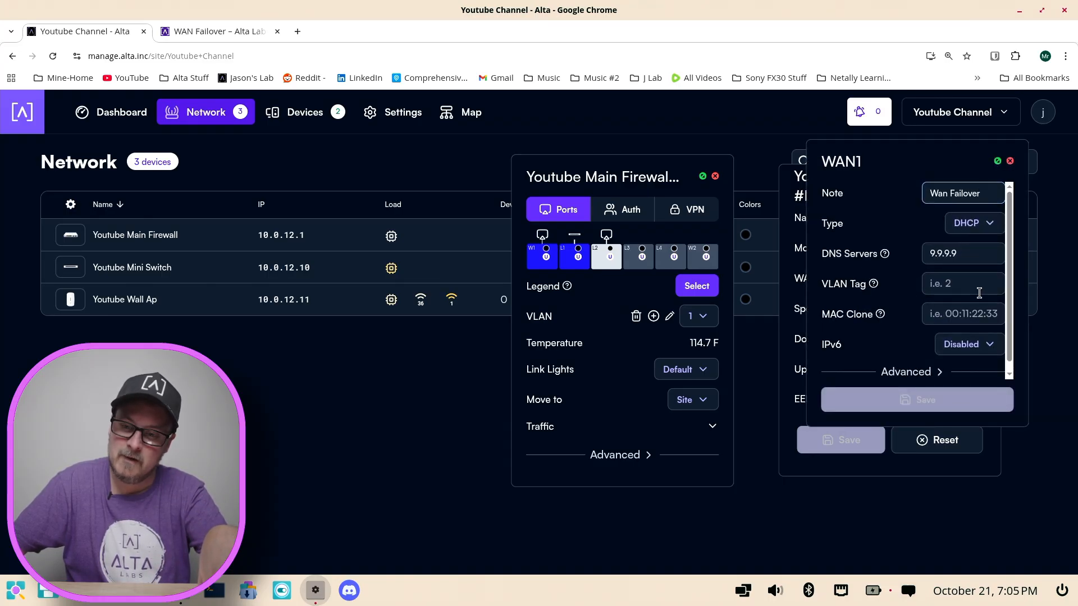
pyautogui.click(909, 372)
pyautogui.scroll(-2, 918, 258)
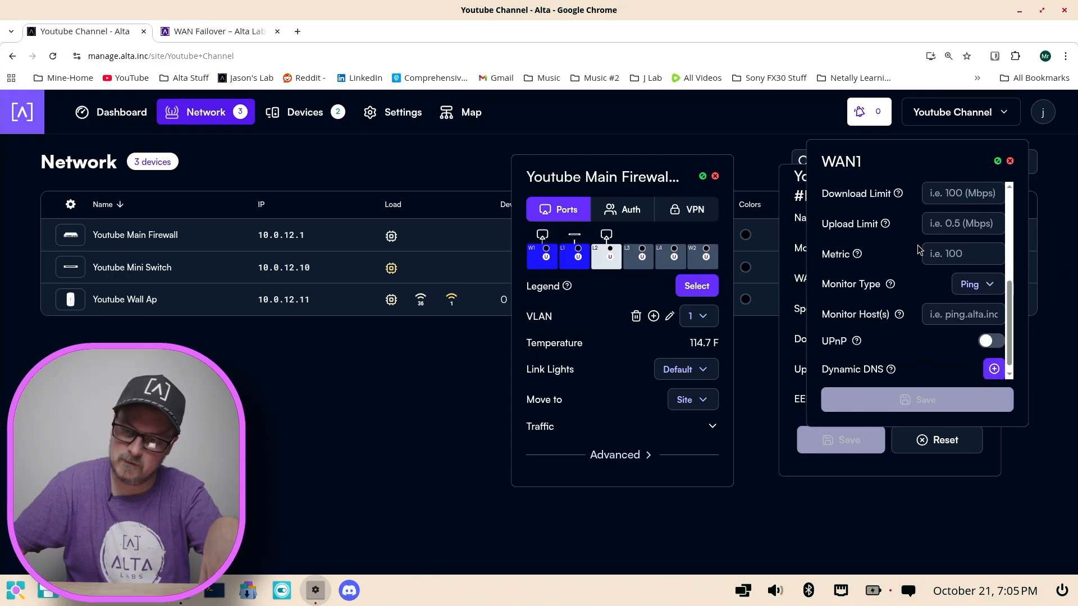
pyautogui.click(939, 257)
pyautogui.write('2')
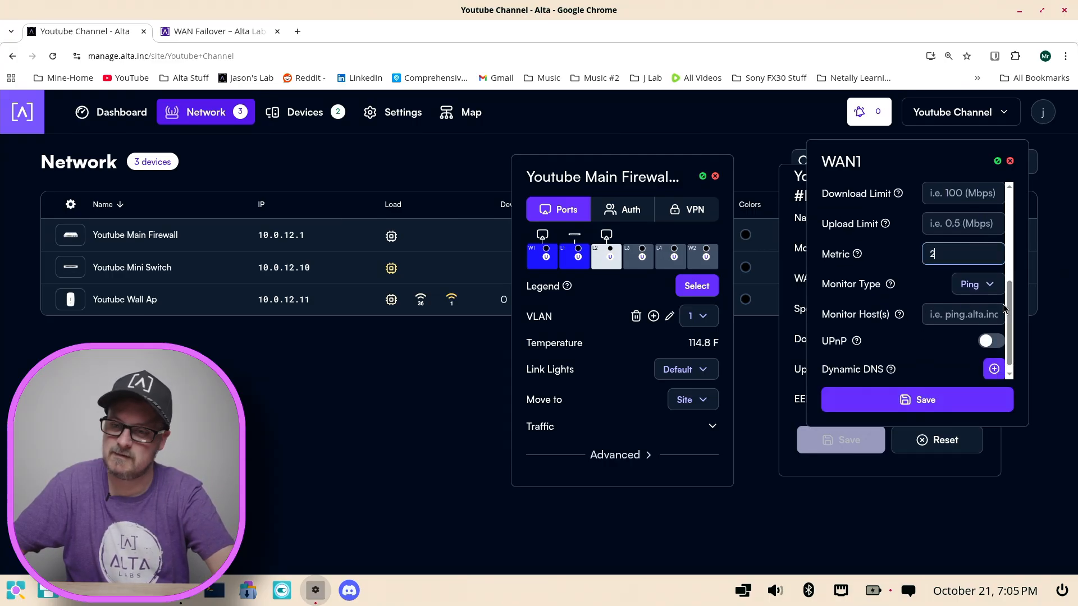
pyautogui.click(924, 405)
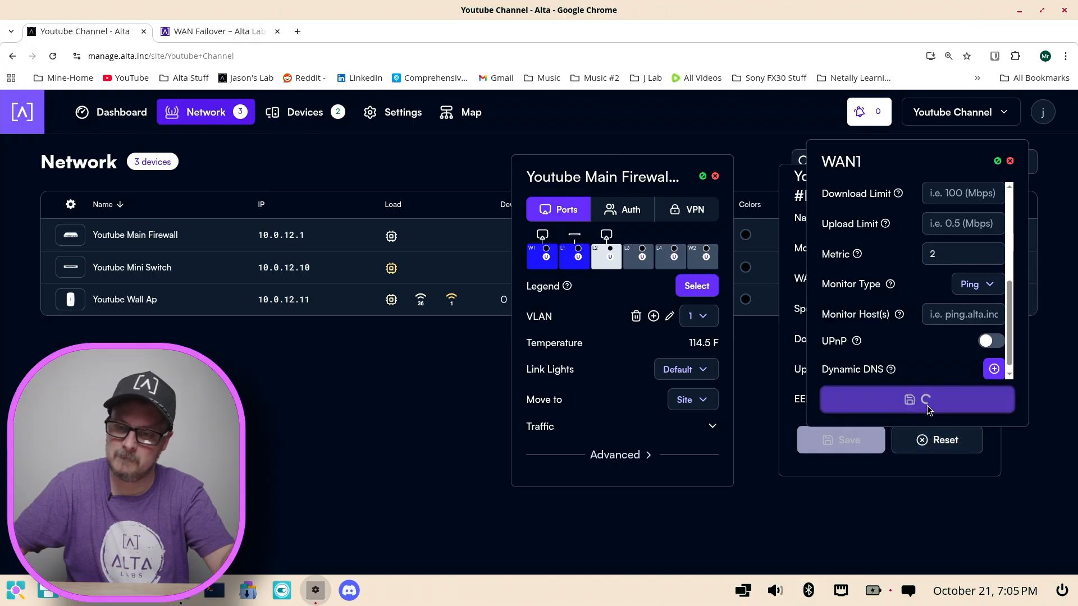
pyautogui.click(1010, 161)
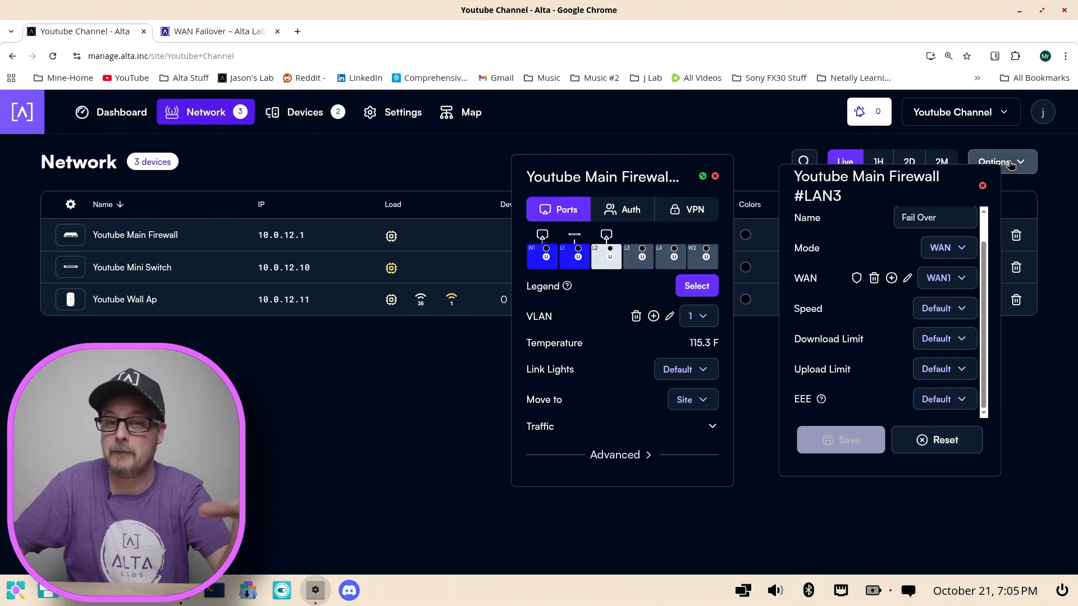
pyautogui.click(983, 186)
# Step: Set the Metric of the WAN1 port's WAN17c28 configuration to 1, save it, and close all open firewall settings
pyautogui.click(555, 259)
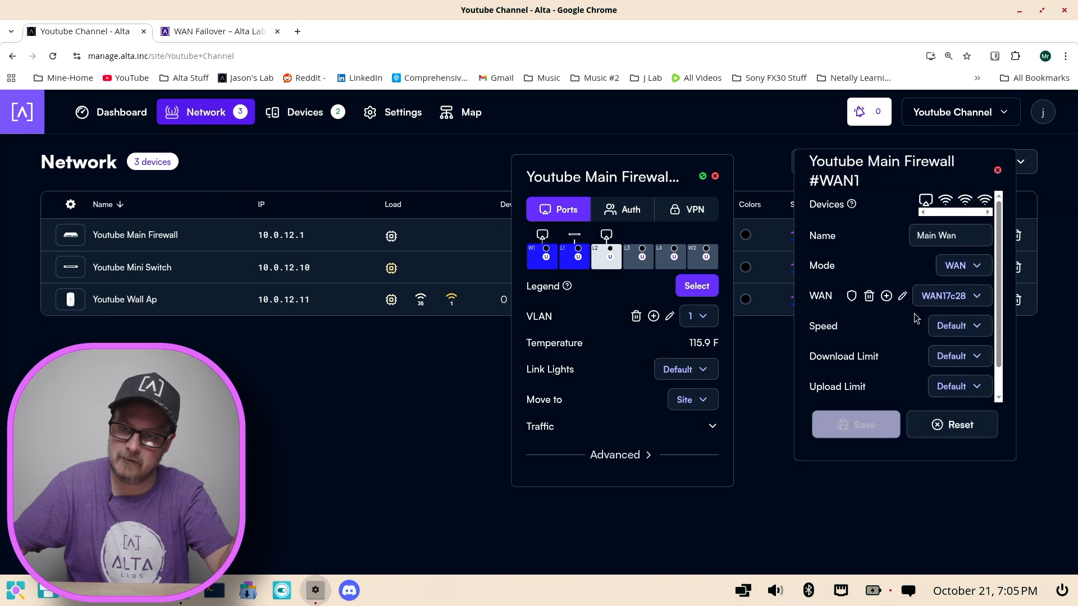
pyautogui.click(902, 297)
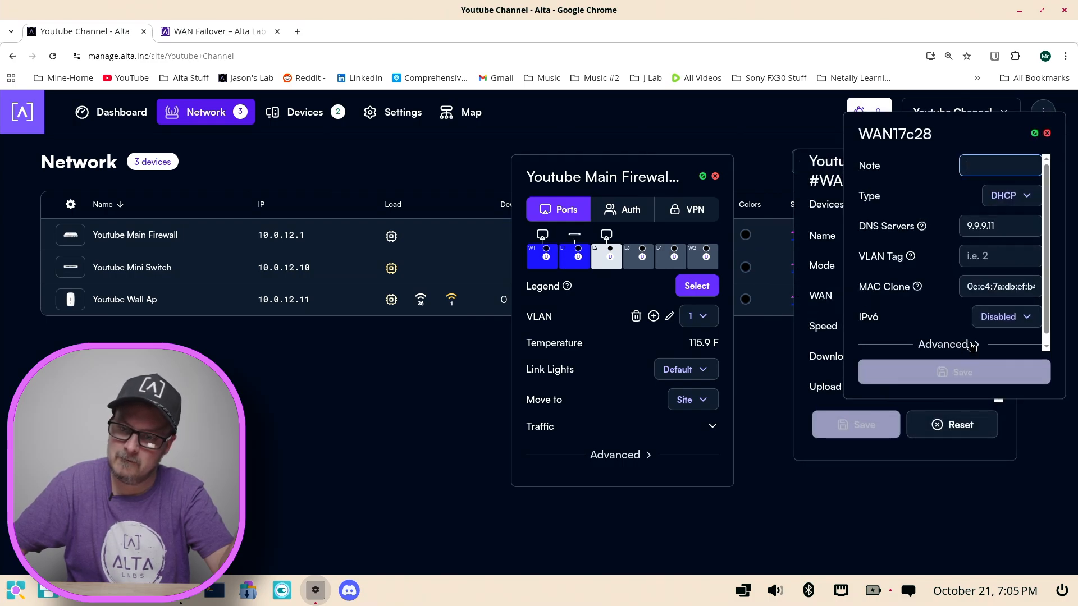
pyautogui.click(972, 346)
pyautogui.scroll(-5, 980, 303)
pyautogui.click(987, 227)
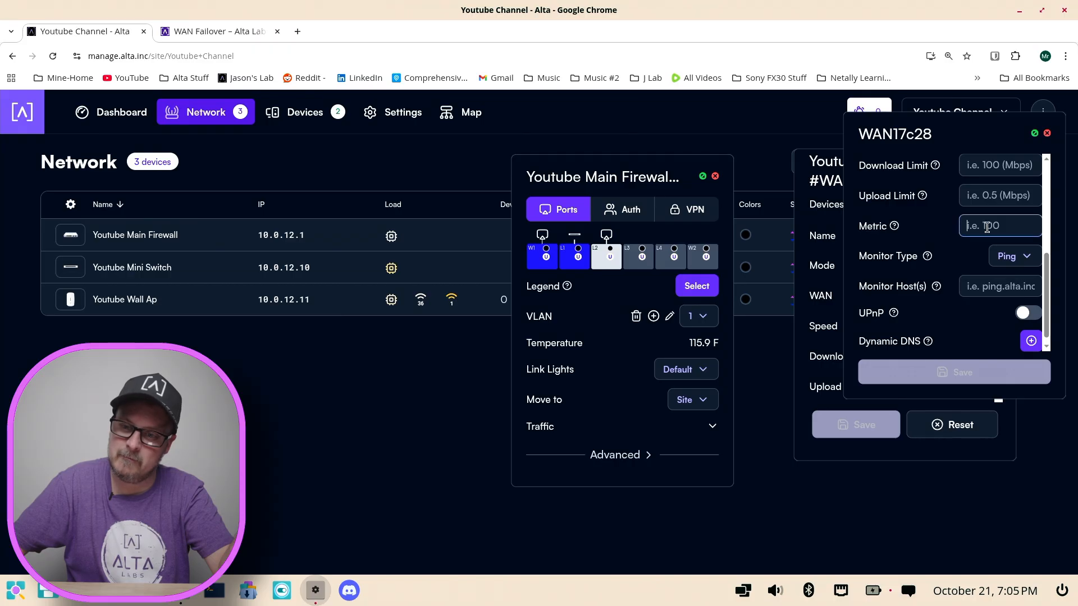
pyautogui.write('1')
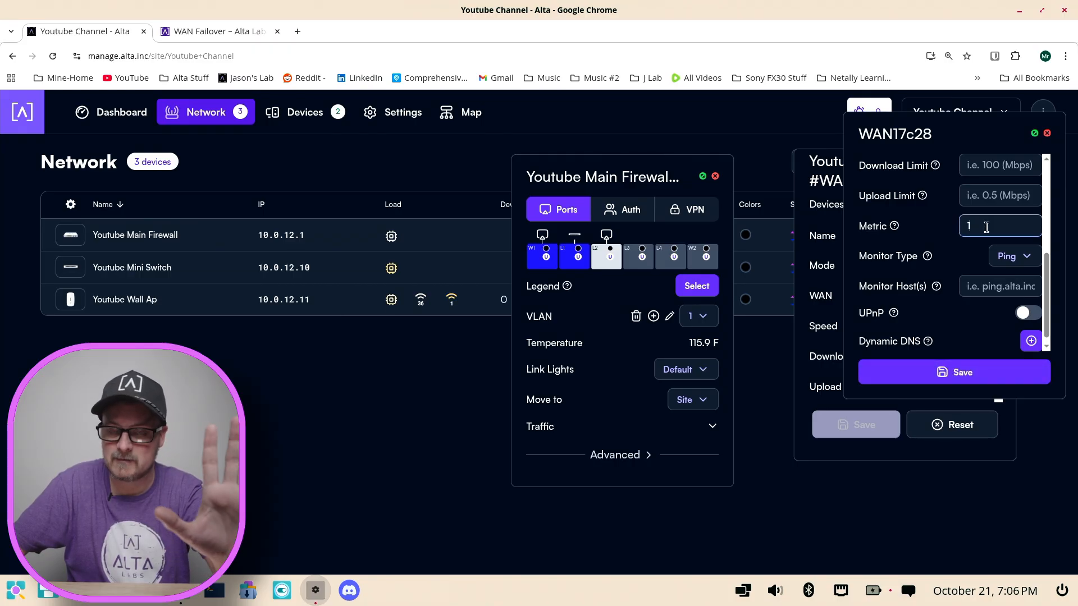
pyautogui.click(968, 381)
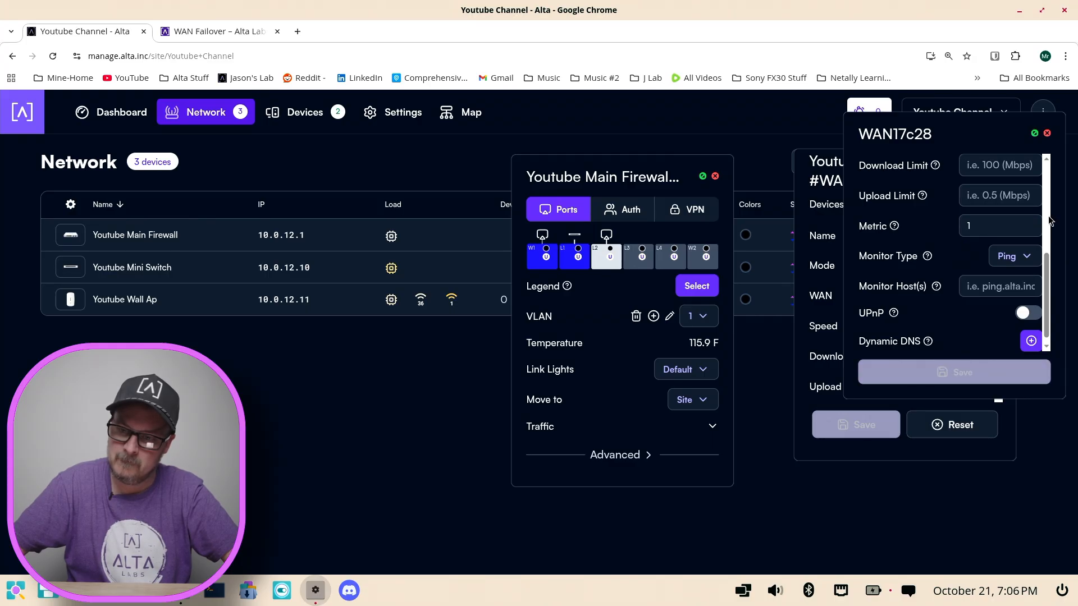
pyautogui.scroll(5, 936, 315)
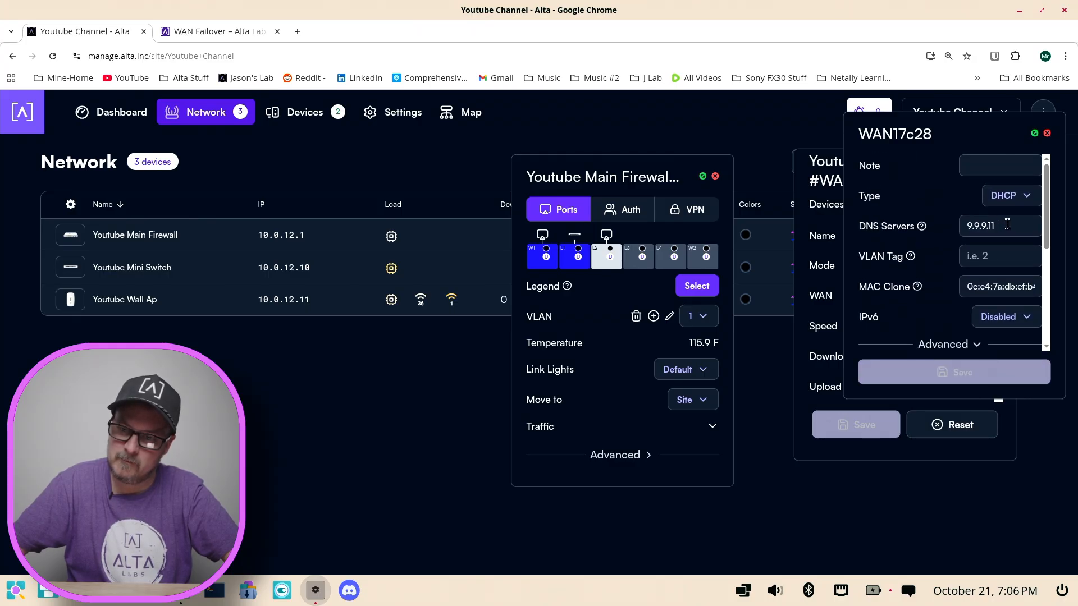
pyautogui.moveTo(1008, 225); pyautogui.dragTo(989, 183)
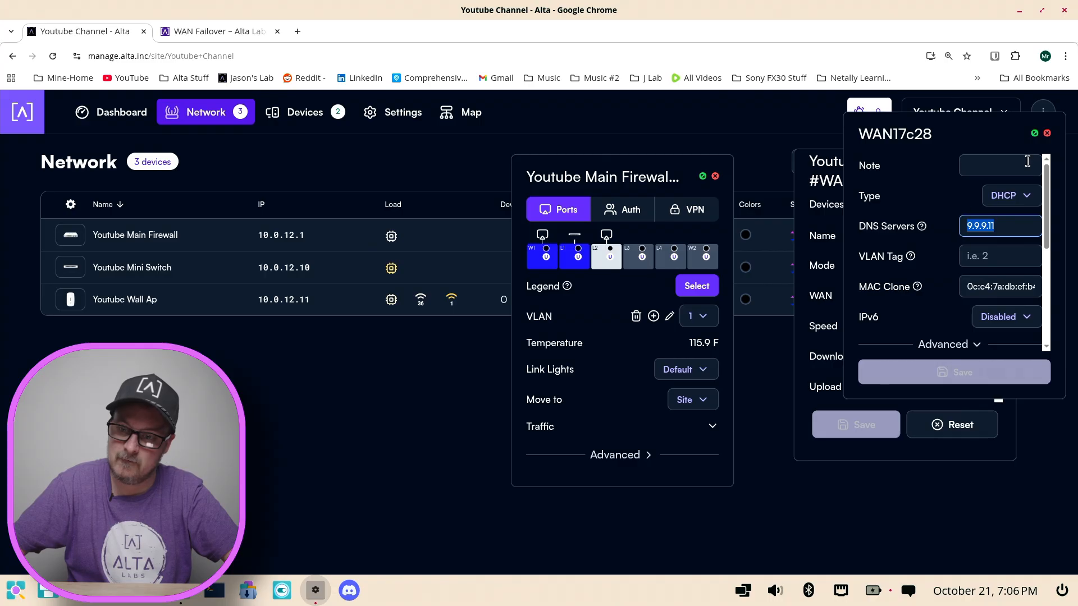
pyautogui.click(1047, 135)
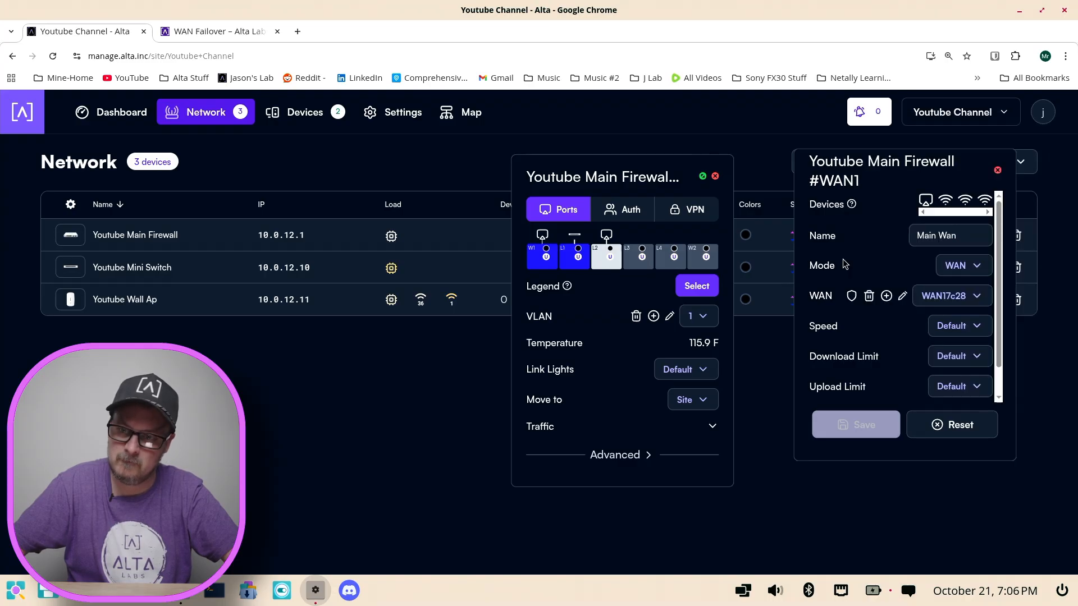
pyautogui.click(716, 177)
pyautogui.click(997, 171)
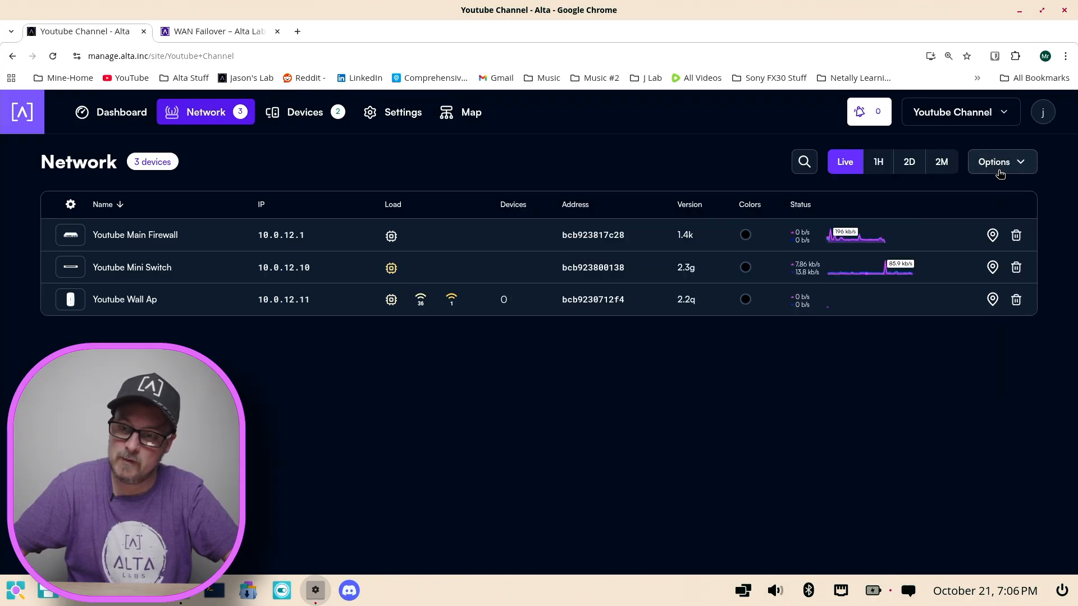
# Step: Look up the connection's public IP address on whatismyip.com in a new browser tab
pyautogui.click(298, 32)
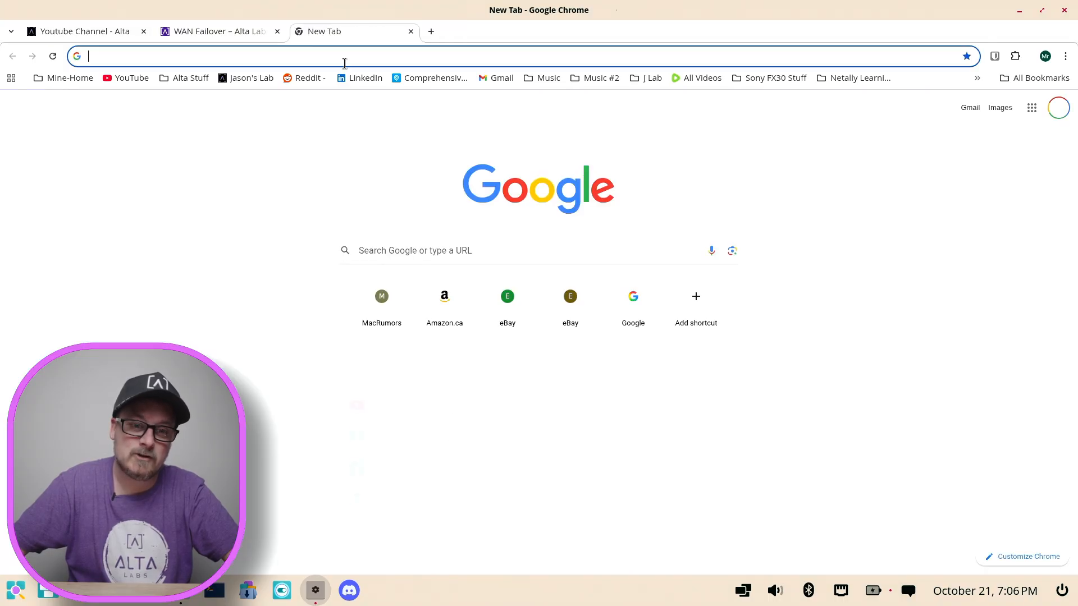
pyautogui.click(351, 63)
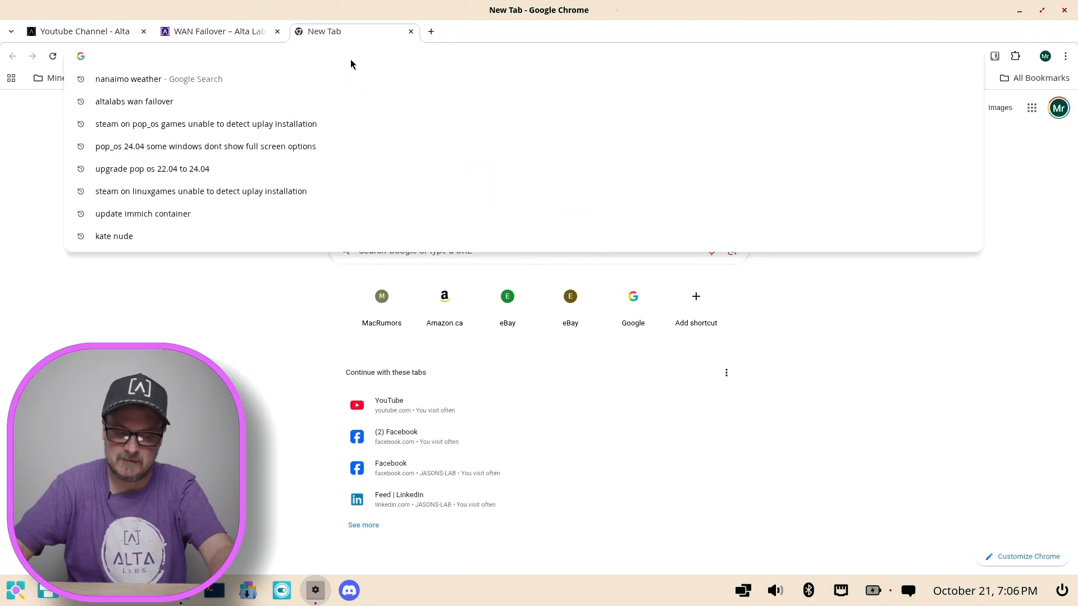
pyautogui.write('whatis')
pyautogui.press('Return')
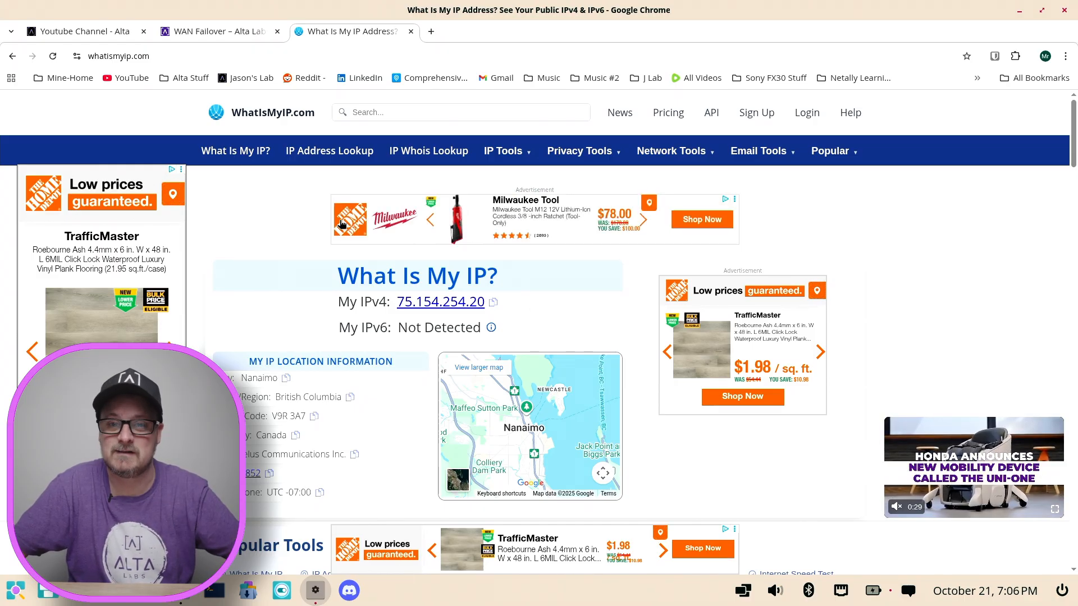
# Step: Return to the Youtube Channel network page, check the port status of the Youtube Main Firewall, and close its details
pyautogui.hotkey('ctrl', 'shift', 'Tab')
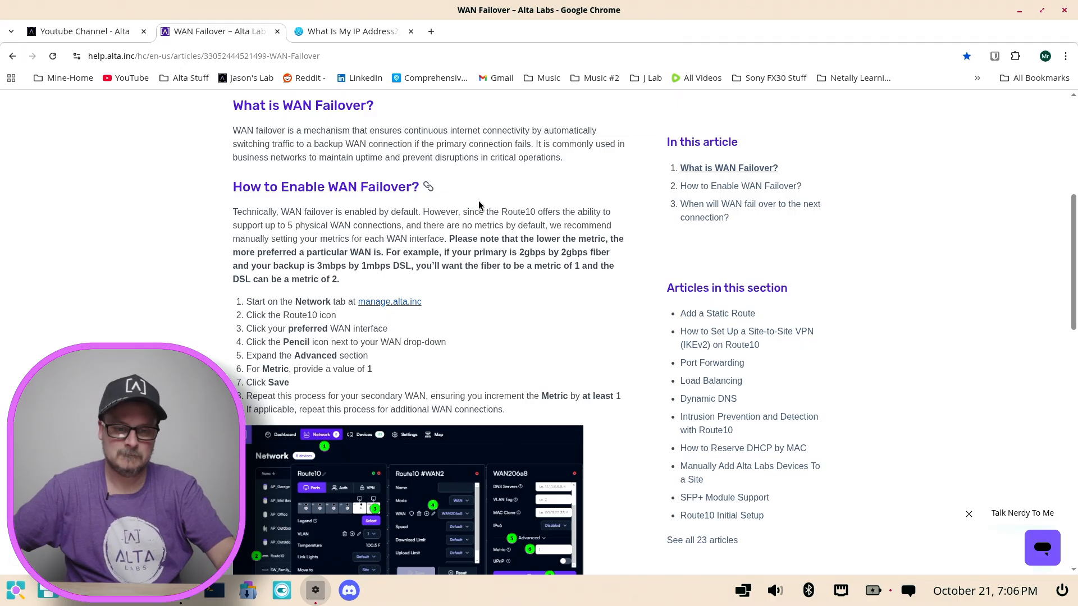
pyautogui.click(94, 34)
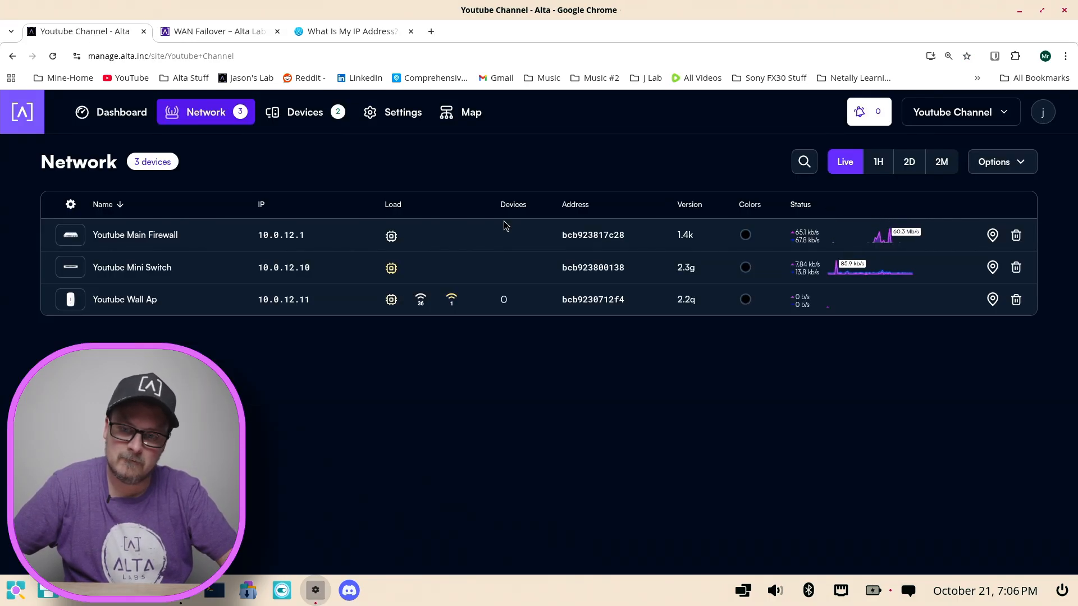
pyautogui.click(70, 235)
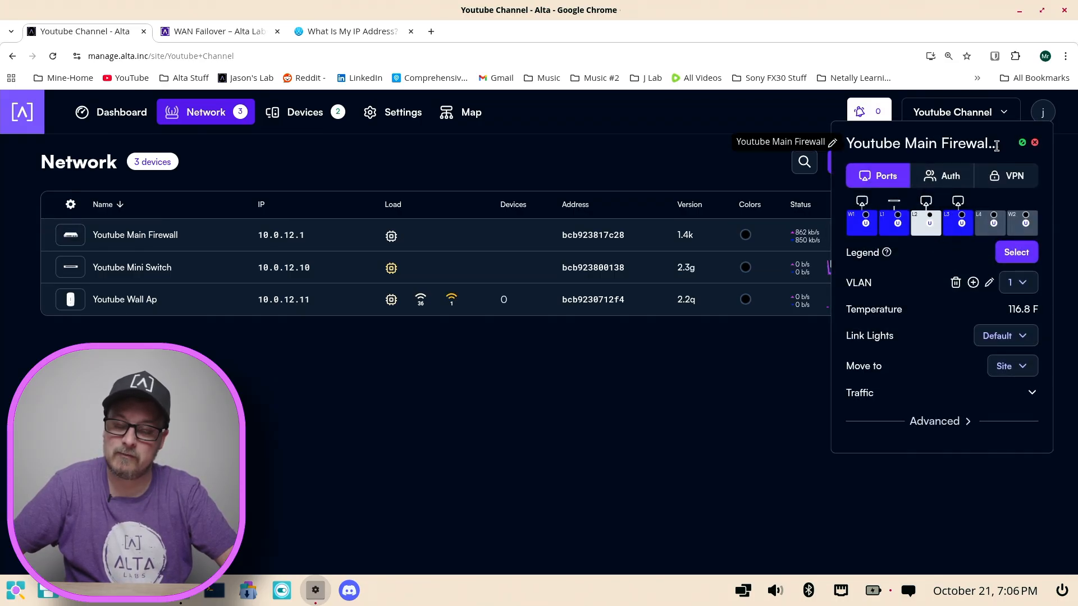
pyautogui.moveTo(985, 142); pyautogui.dragTo(752, 144)
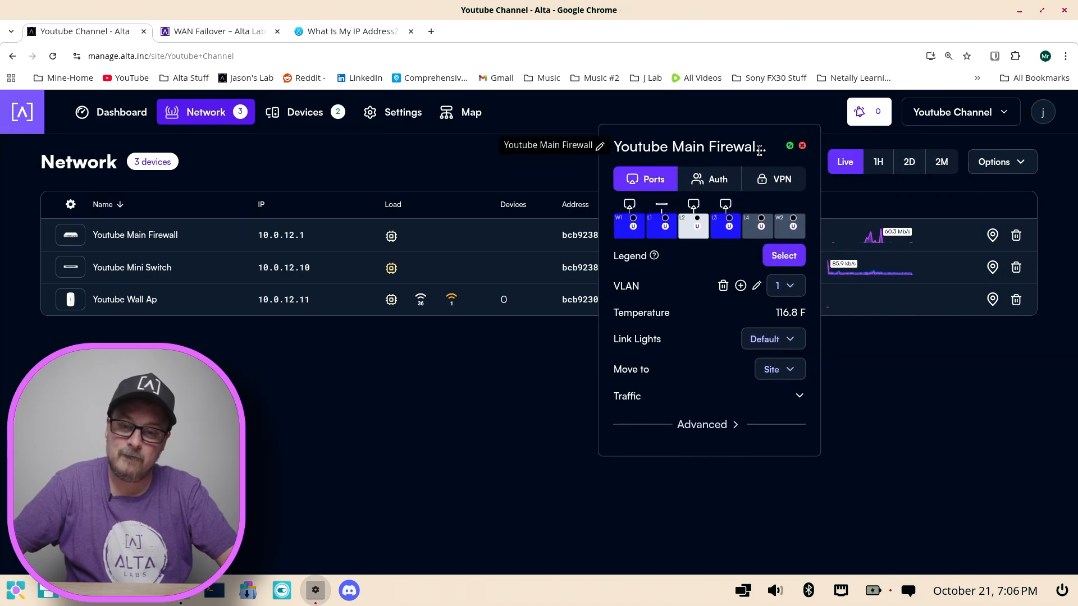
pyautogui.click(804, 146)
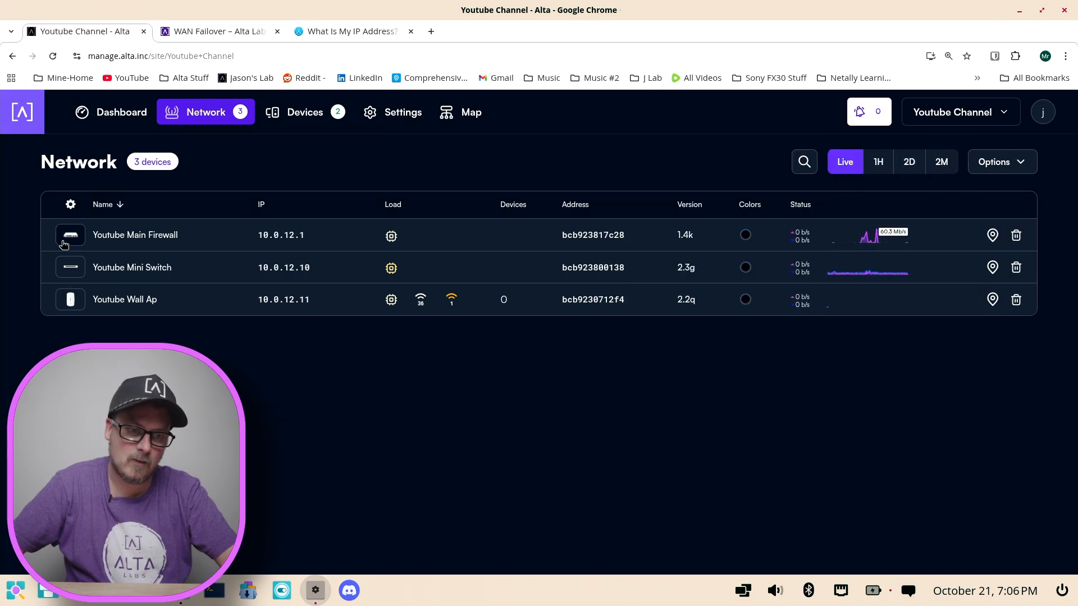
# Step: Open a terminal session on the Youtube Main Firewall, enter the command ping 1.1.1.1 without running it, and move the window aside
pyautogui.click(114, 242)
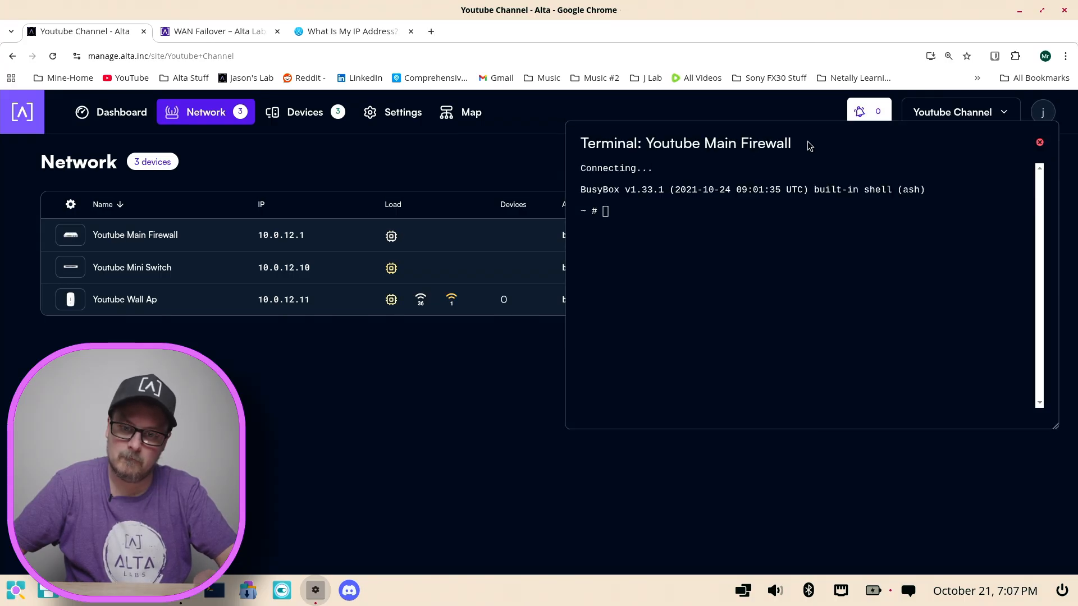
pyautogui.moveTo(809, 146); pyautogui.dragTo(528, 154)
pyautogui.click(336, 219)
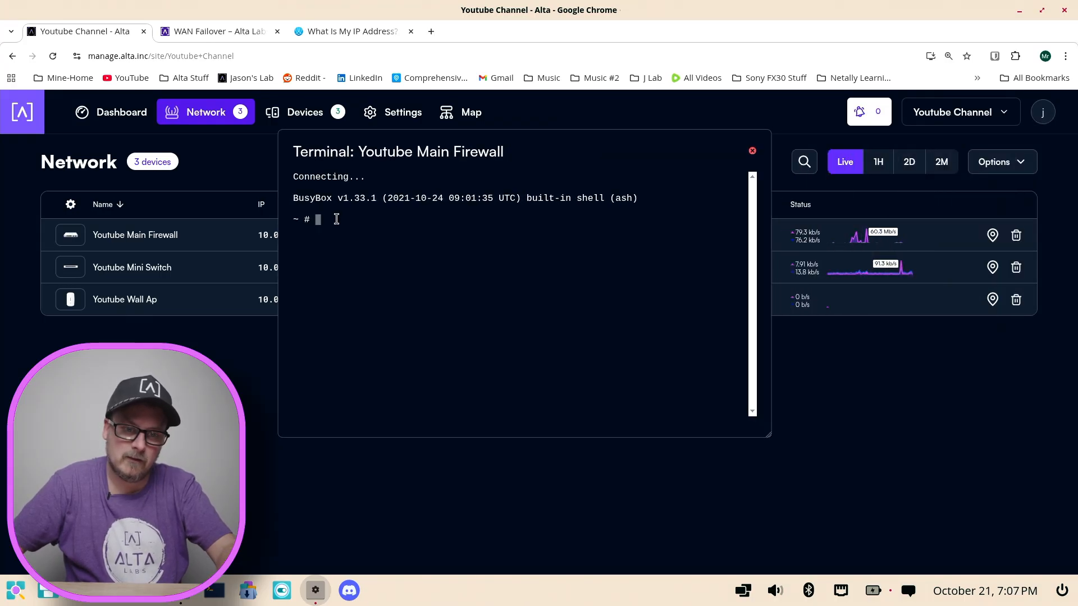
pyautogui.write('ping 1.')
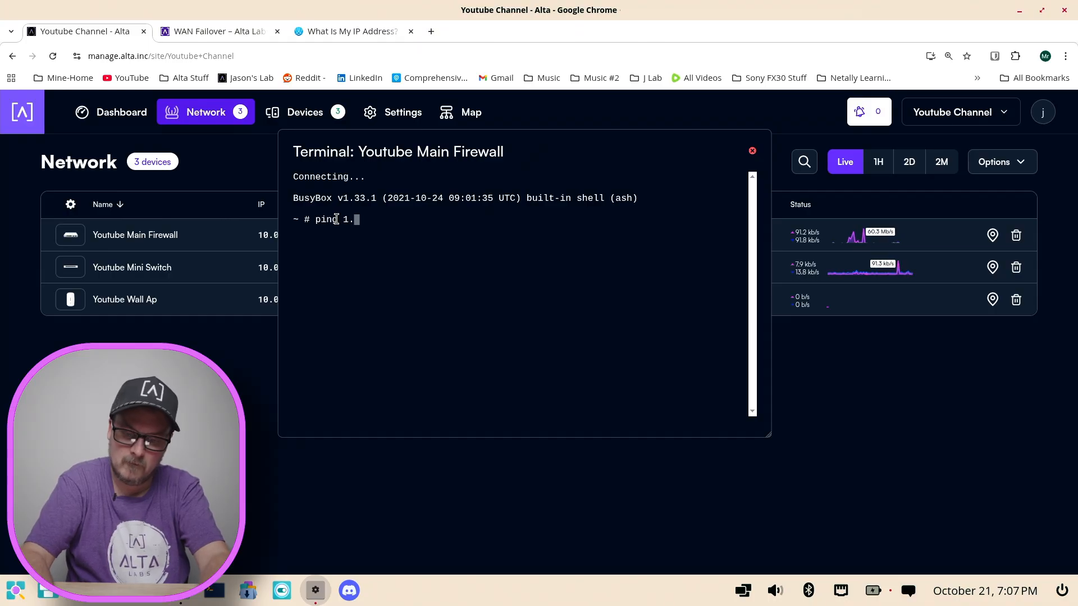
pyautogui.write('1.1.1')
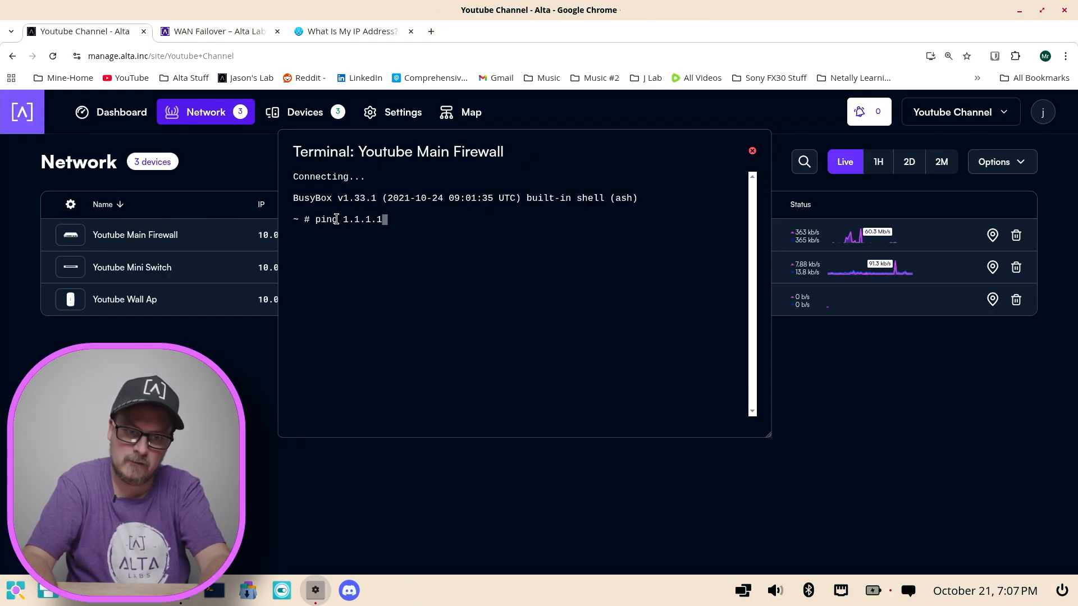
pyautogui.moveTo(633, 147); pyautogui.dragTo(889, 146)
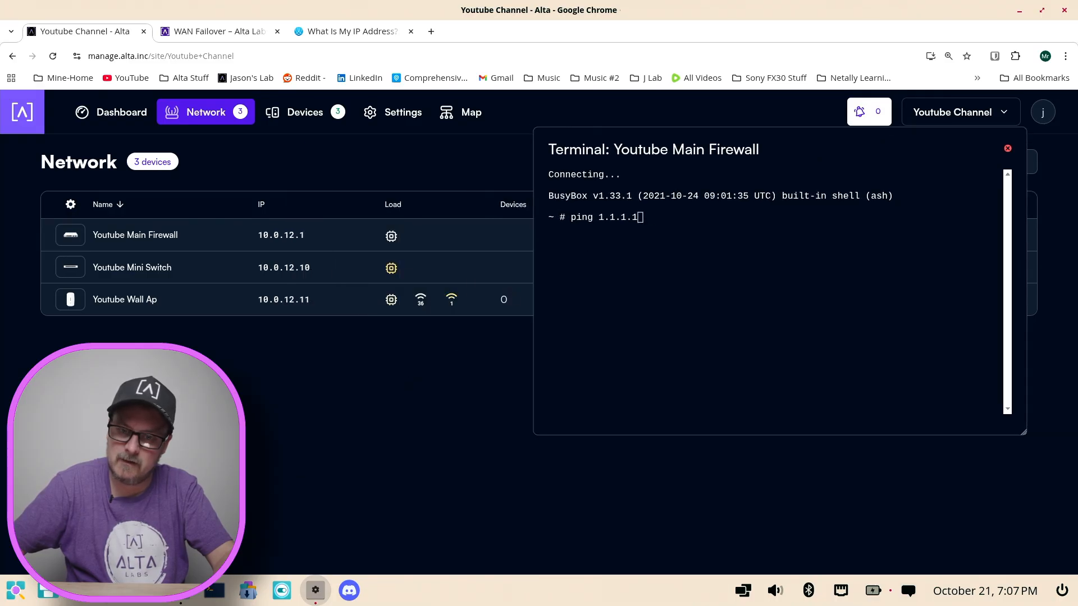
# Step: Switch to the computer's own Terminal app, narrow its window beside the firewall terminal, and run ping 1.1.1.1
pyautogui.click(213, 591)
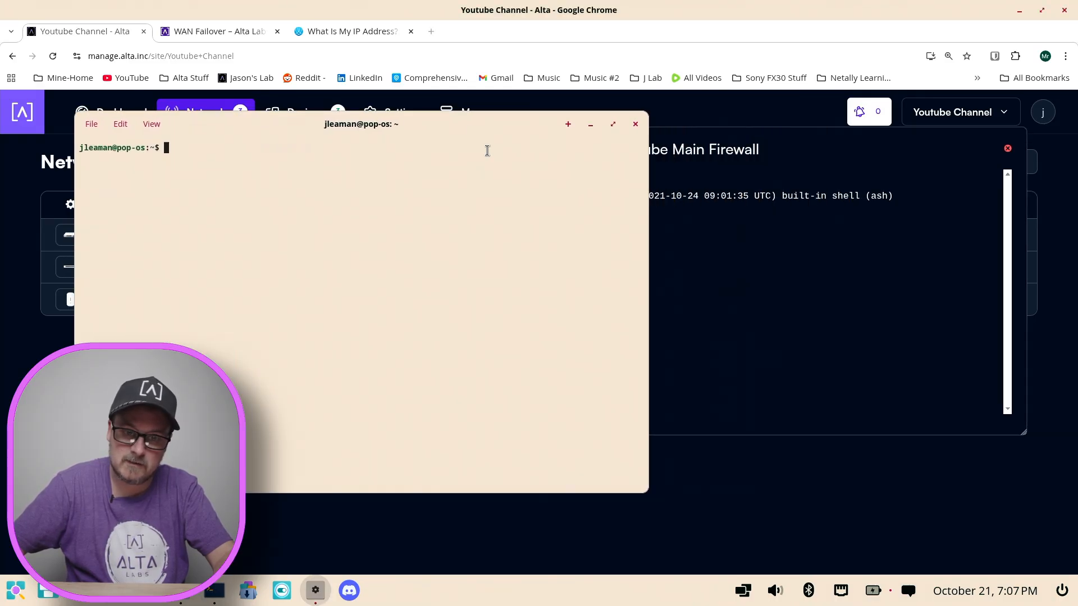
pyautogui.moveTo(644, 489); pyautogui.dragTo(513, 489)
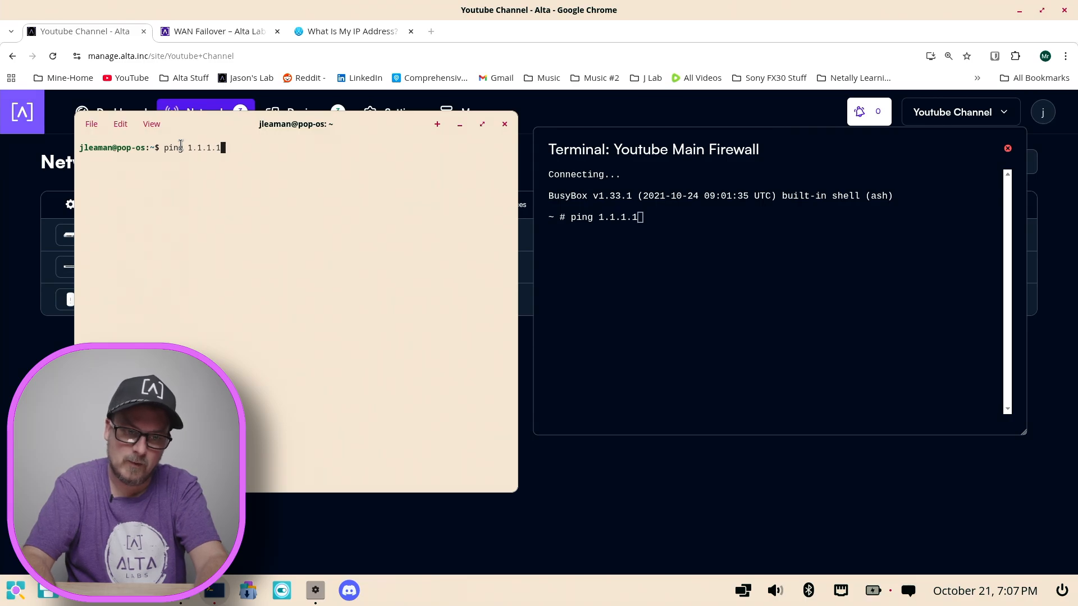
pyautogui.press('Return')
# Step: Run ping 1.1.1.1 in the firewall's terminal session and bring the computer's terminal back beside it to compare both pings
pyautogui.click(684, 227)
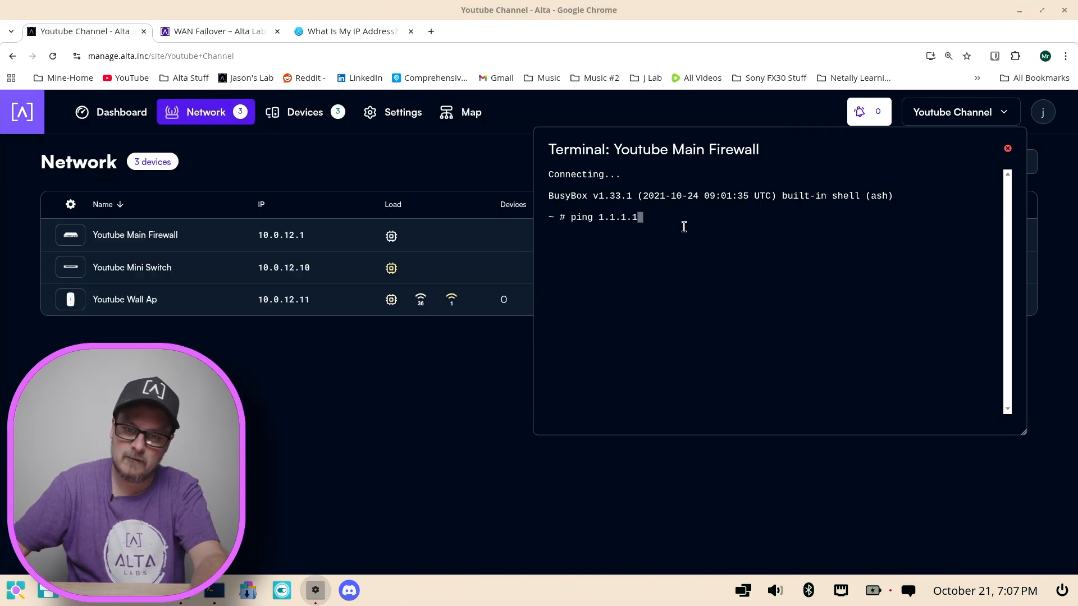
pyautogui.write('ping 1.1.1.1')
pyautogui.press('Return')
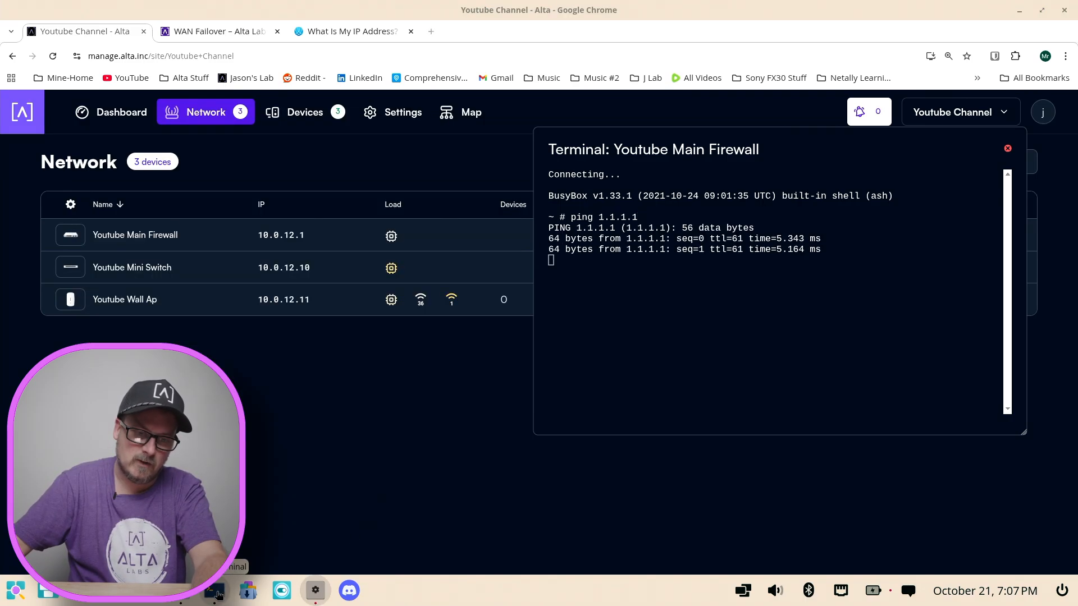
pyautogui.click(215, 590)
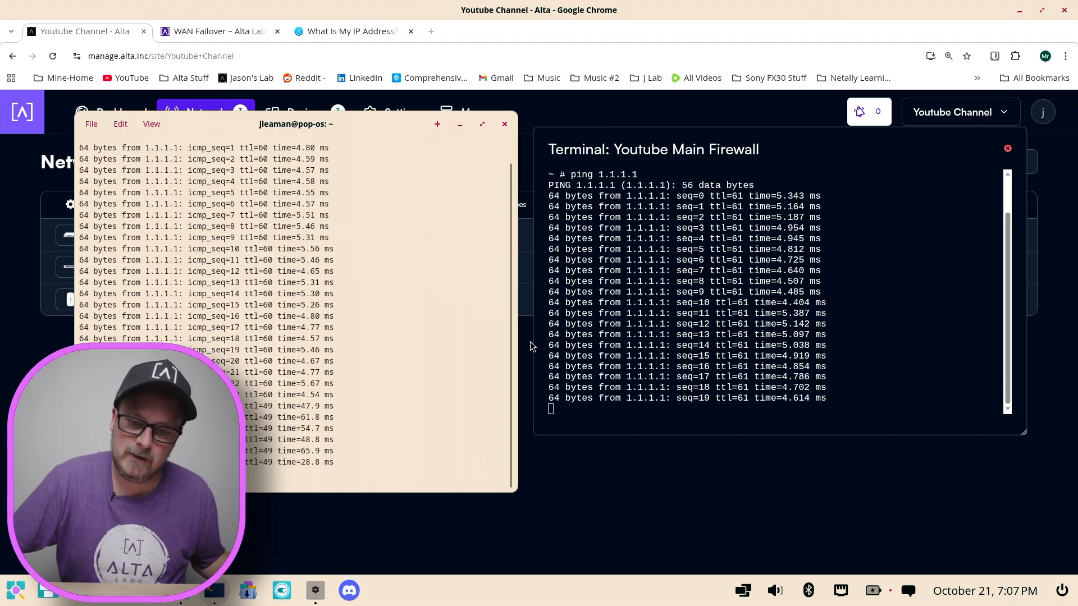
# Step: Review the ping output in the Youtube Main Firewall terminal, and bring the computer's terminal back to compare its ping
pyautogui.click(626, 406)
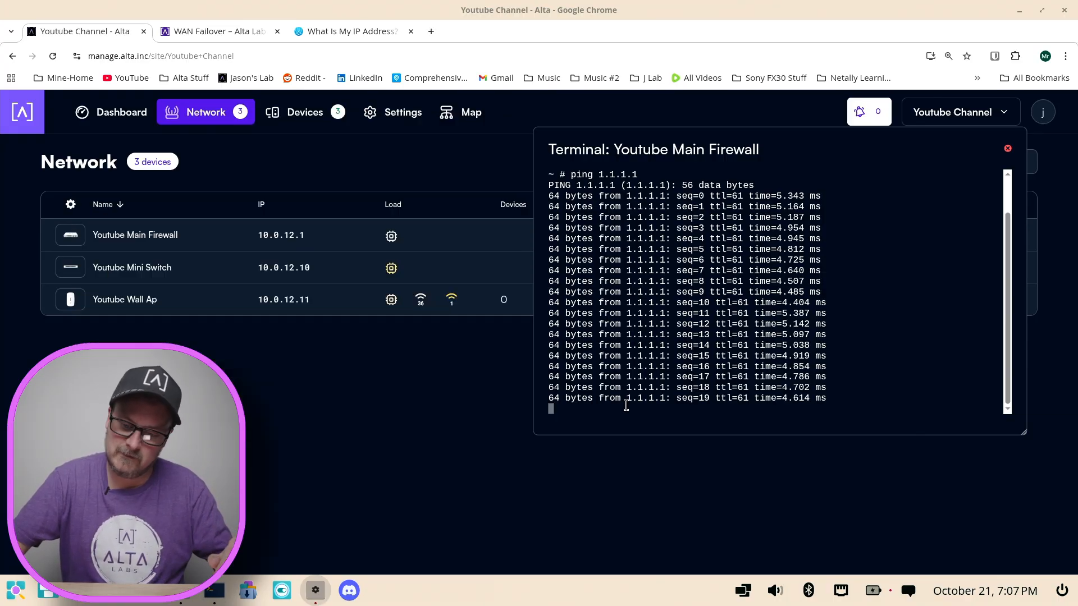
pyautogui.scroll(1, 758, 256)
pyautogui.scroll(-1, 770, 259)
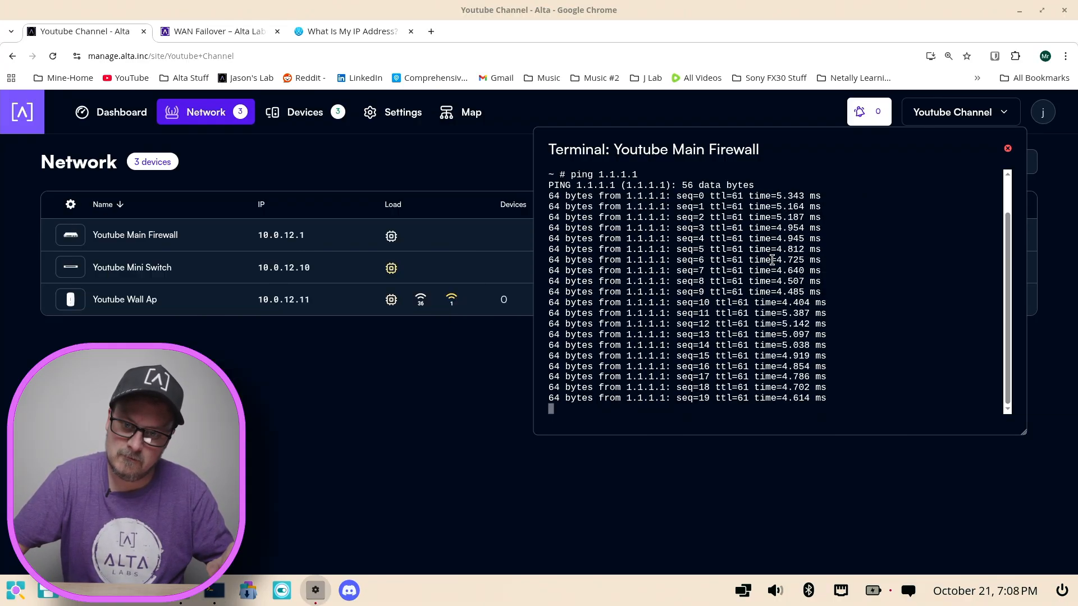
pyautogui.scroll(1, 719, 343)
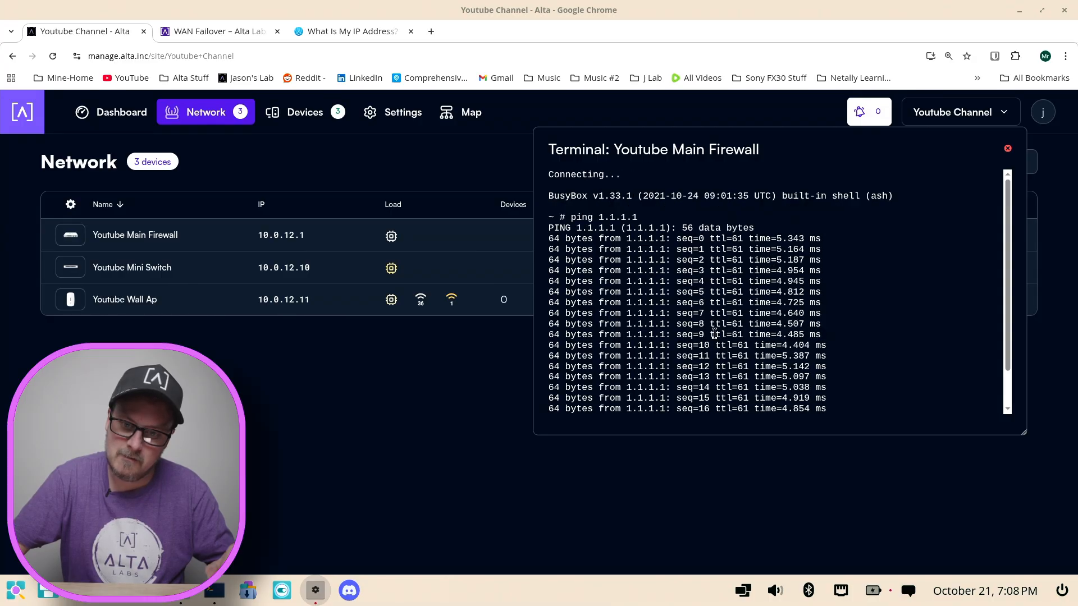
pyautogui.scroll(-1, 714, 334)
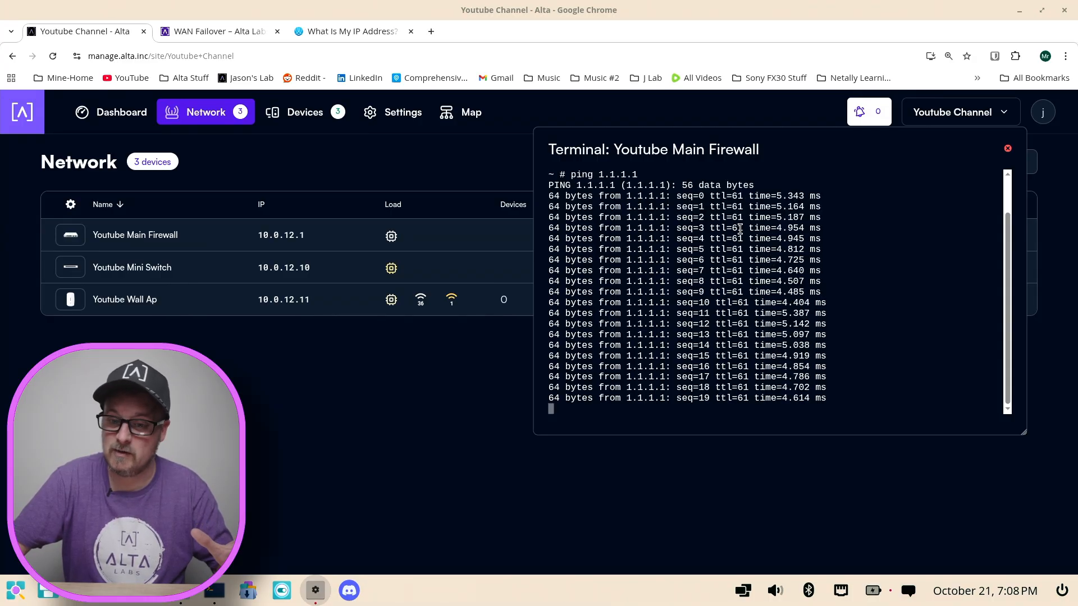
pyautogui.click(214, 596)
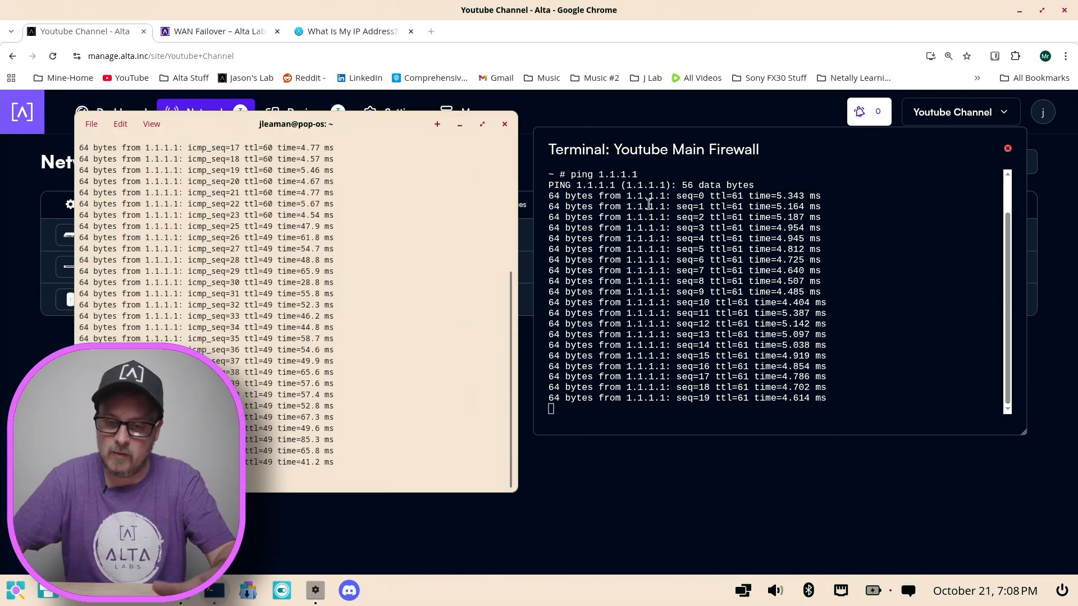
# Step: Switch to the WhatIsMyIP.com page, dismiss the advertisement, and reload the page to check the public IP address during failover
pyautogui.click(436, 35)
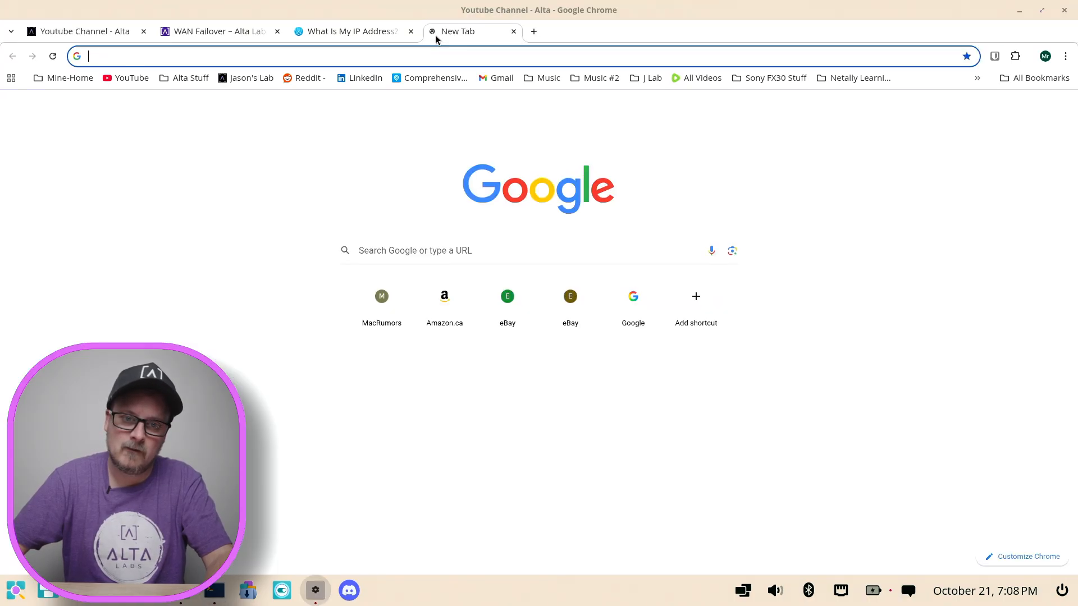
pyautogui.click(368, 31)
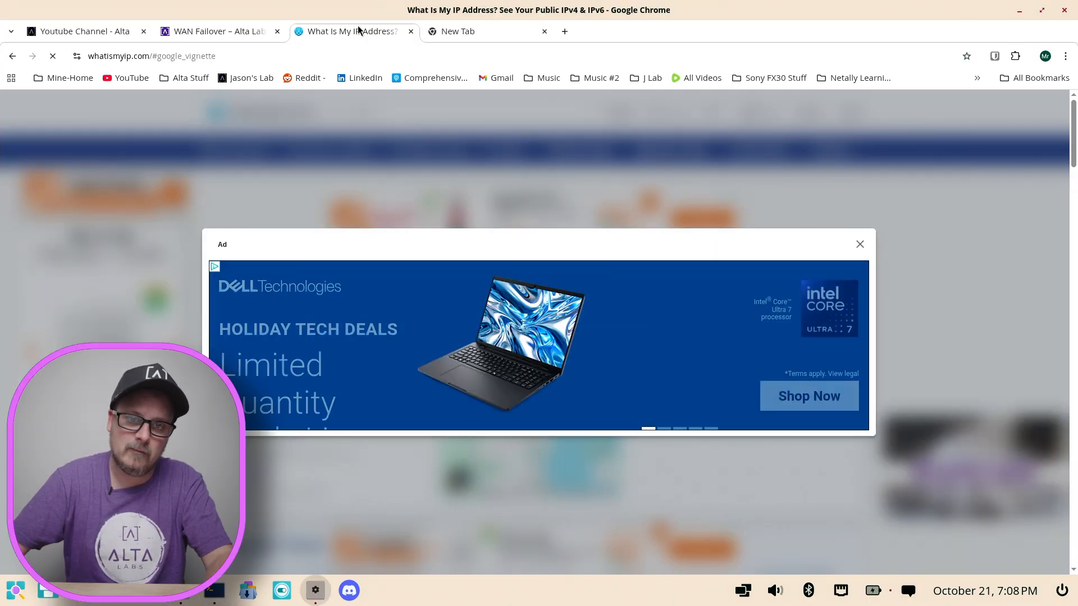
pyautogui.click(860, 244)
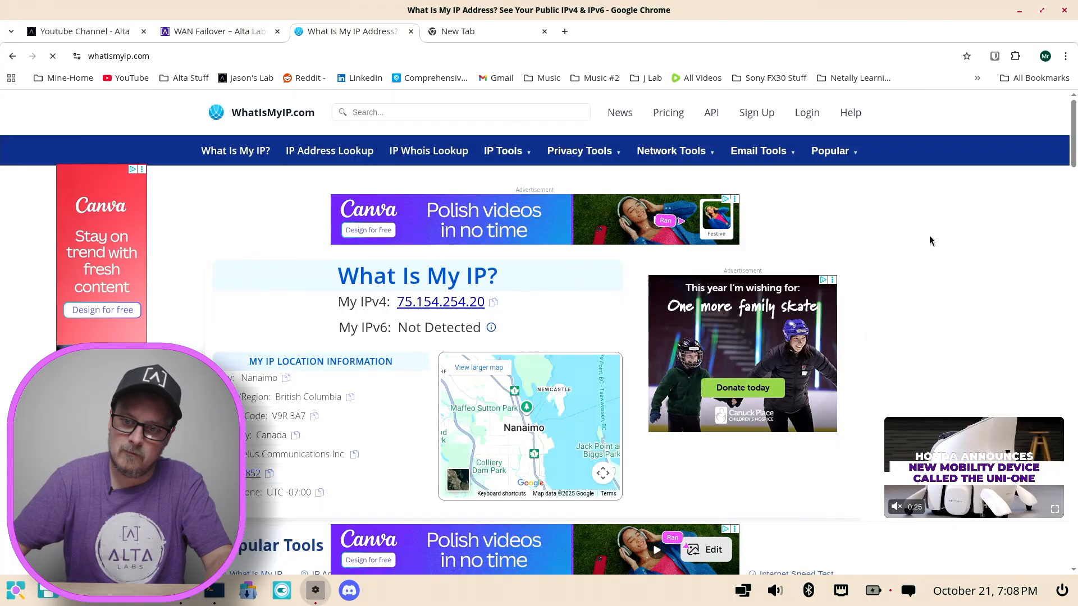
pyautogui.click(53, 57)
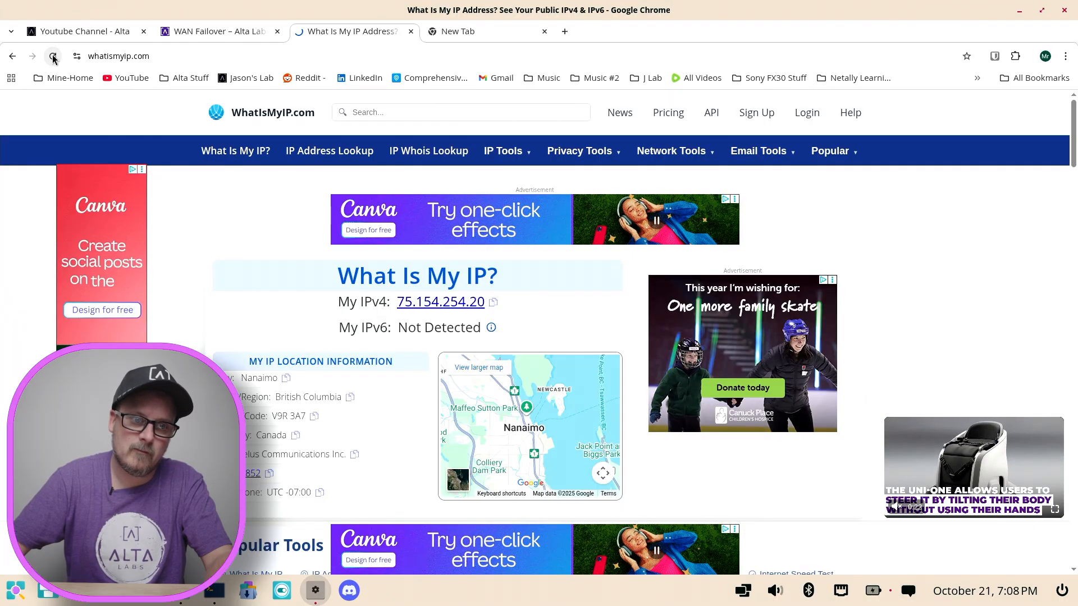
pyautogui.click(53, 56)
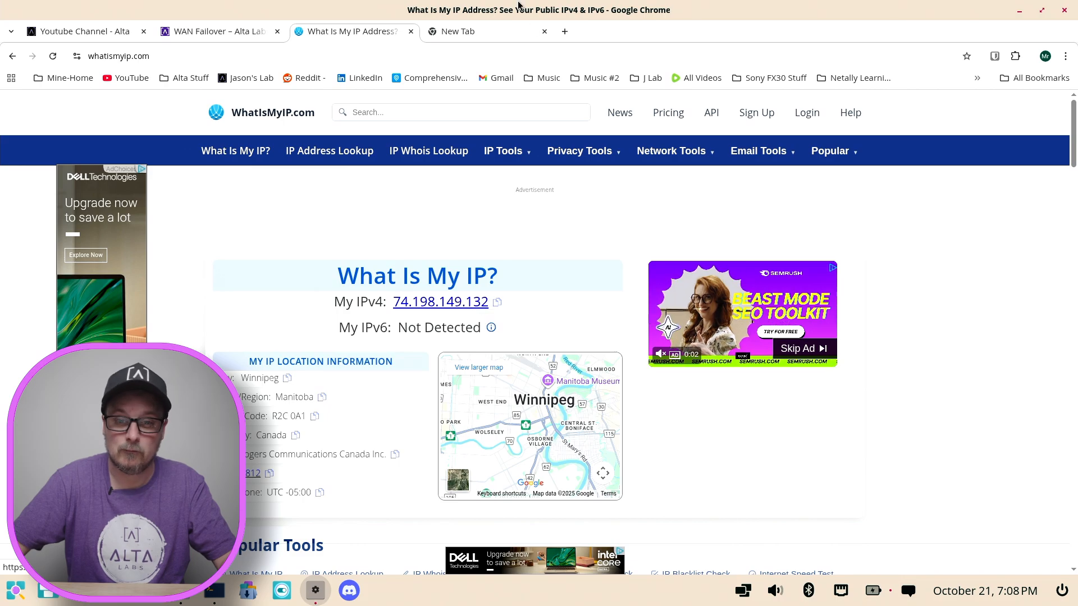
# Step: Close the Youtube Main Firewall's terminal session and keep the computer's terminal in front to watch its ping to 1.1.1.1
pyautogui.click(215, 593)
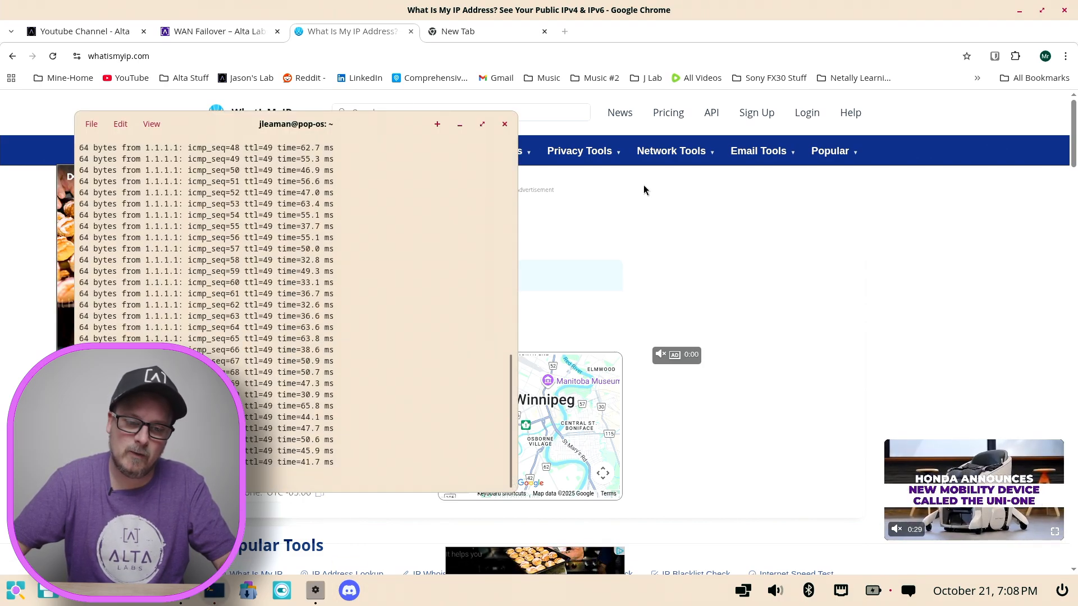
pyautogui.click(182, 32)
pyautogui.click(137, 35)
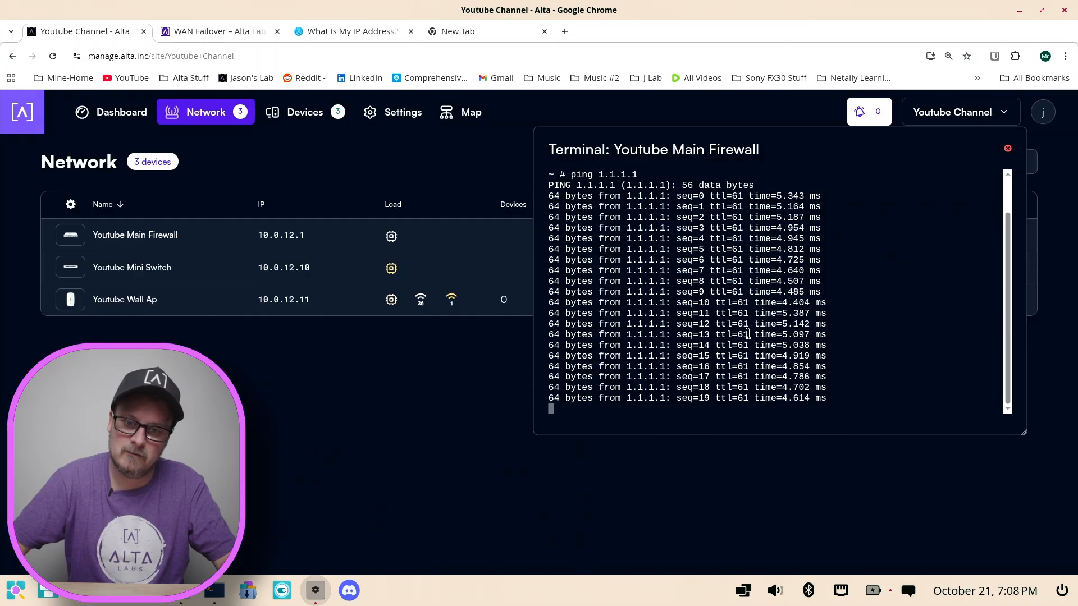
pyautogui.click(1007, 150)
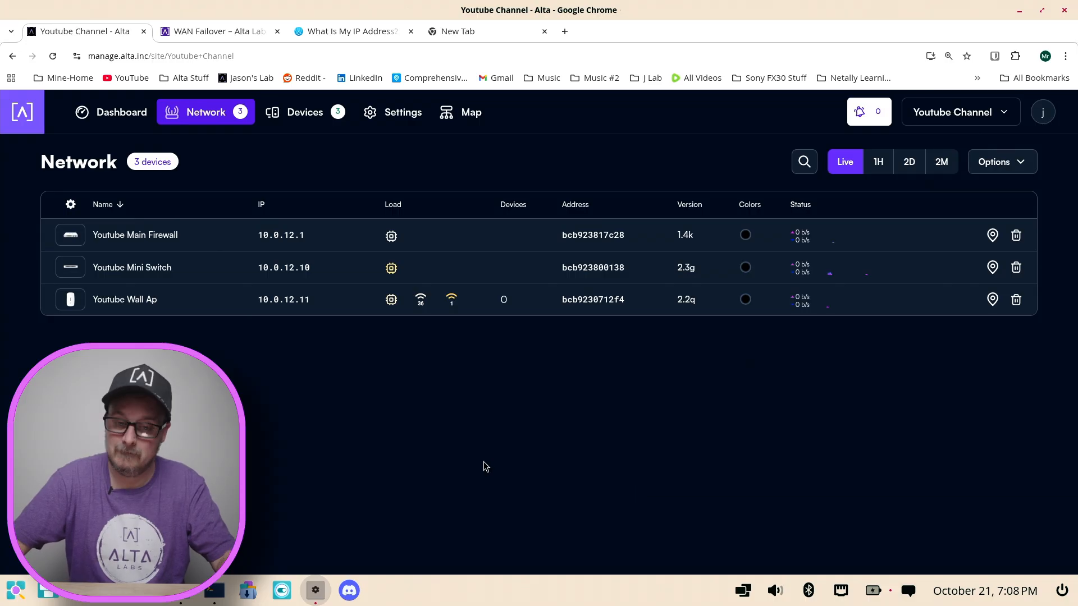
pyautogui.click(214, 591)
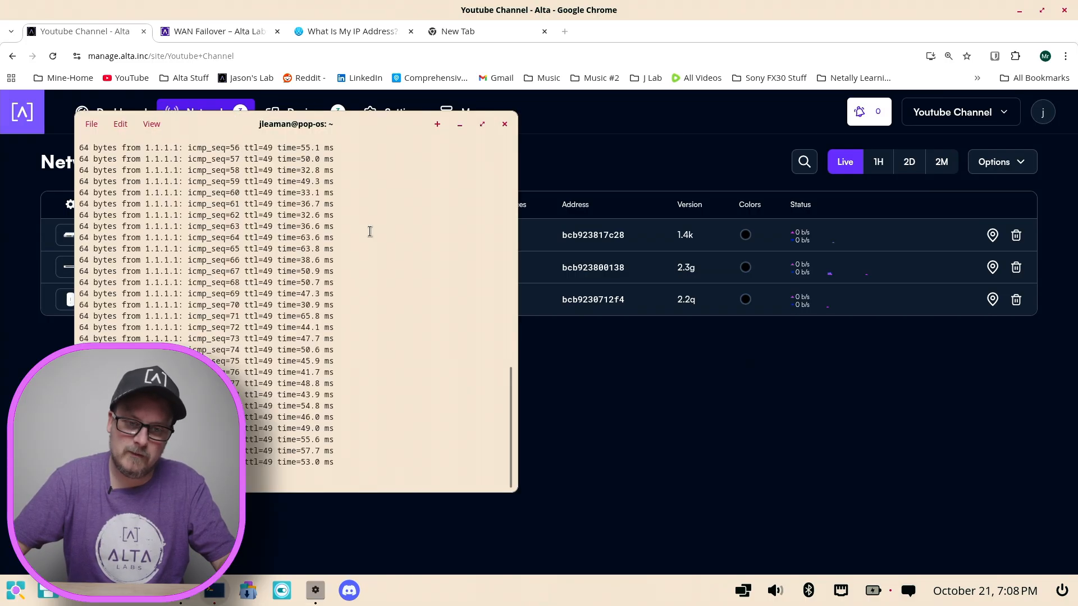
pyautogui.moveTo(382, 124); pyautogui.dragTo(386, 122)
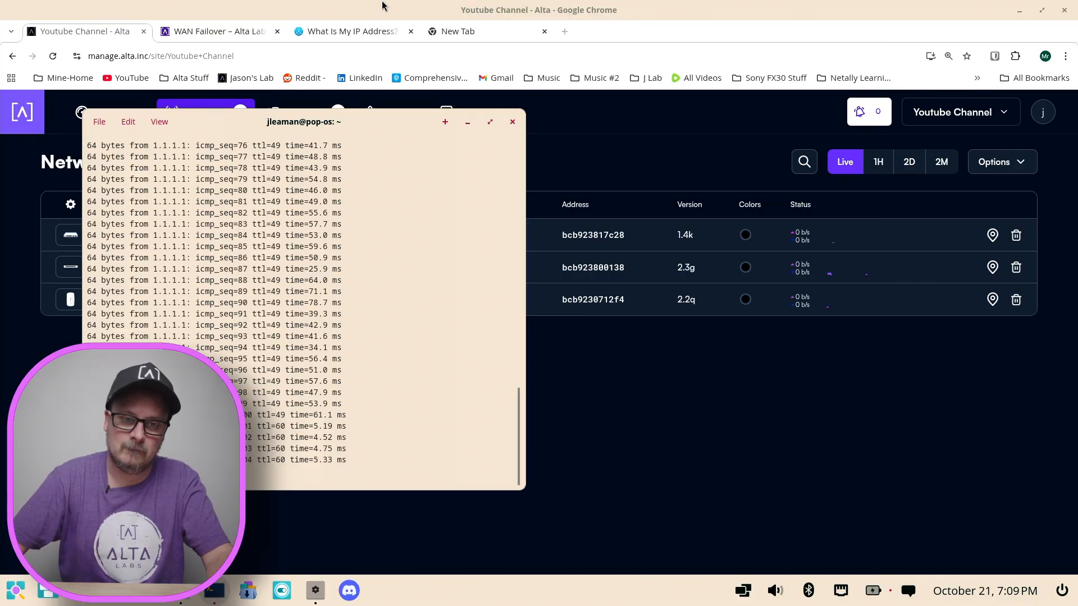
# Step: Return to the WhatIsMyIP.com page and load it again to recheck the public IP address and provider
pyautogui.click(359, 29)
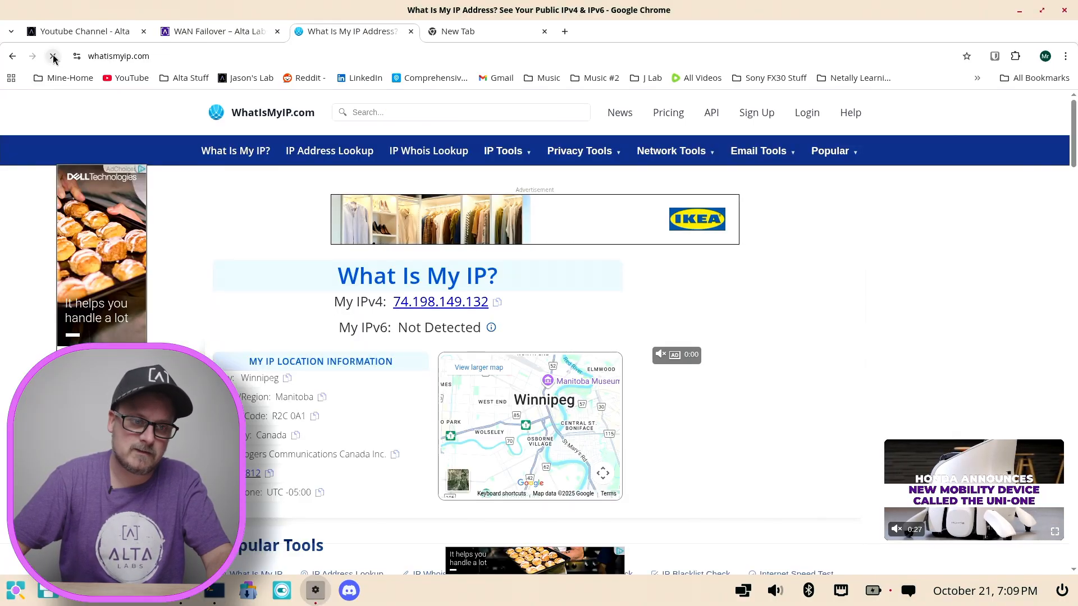
pyautogui.click(151, 57)
pyautogui.press('Return')
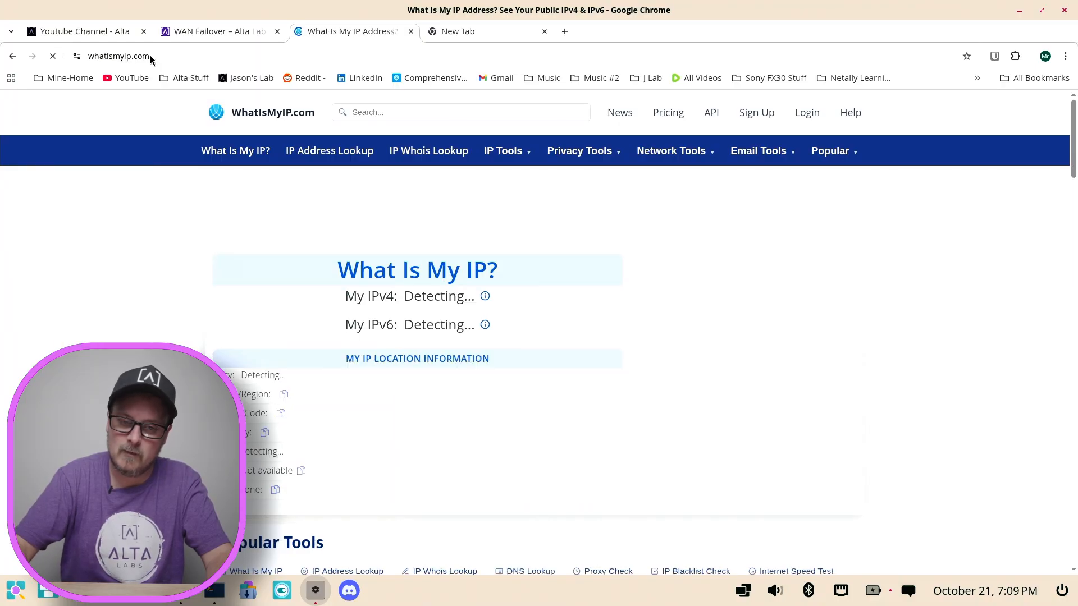